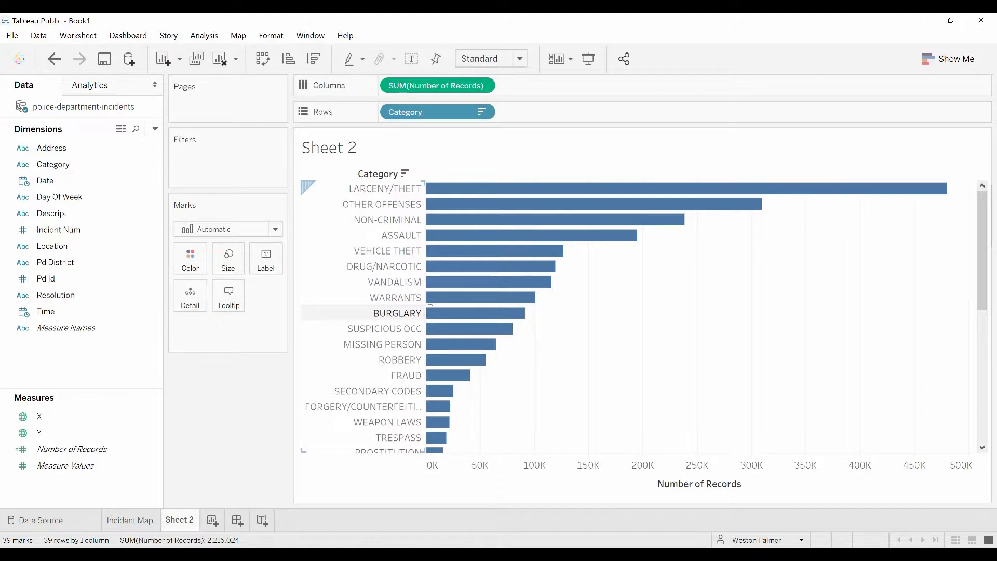
Step: Multi-select the LARCENY/THEFT, VEHICLE THEFT, VANDALISM, BURGLARY, STOLEN PROPERTY and RECOVERED VEHICLE bars
{"action": "left_click", "coordinate": [401, 188]}
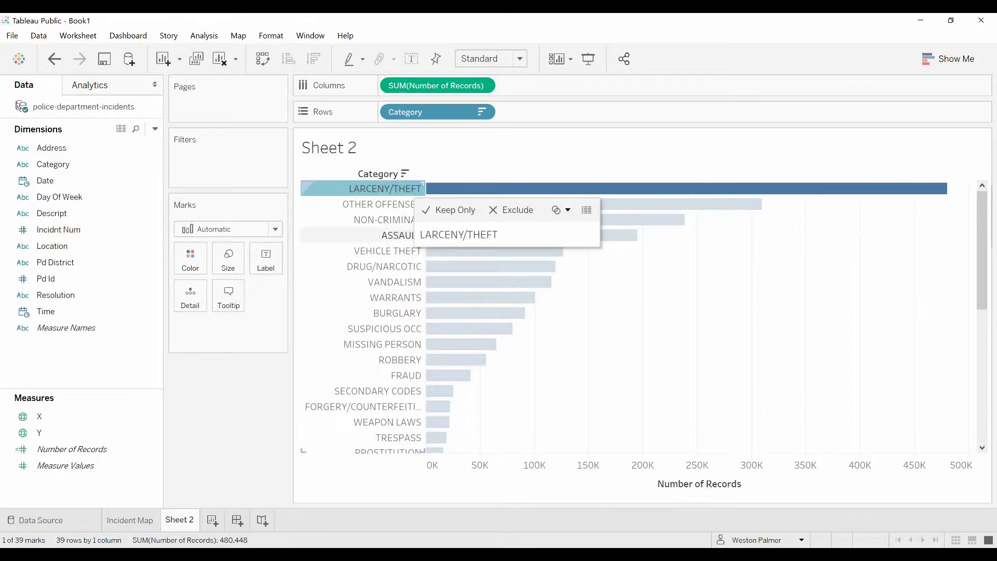
{"action": "left_click", "coordinate": [398, 251], "text": "ctrl"}
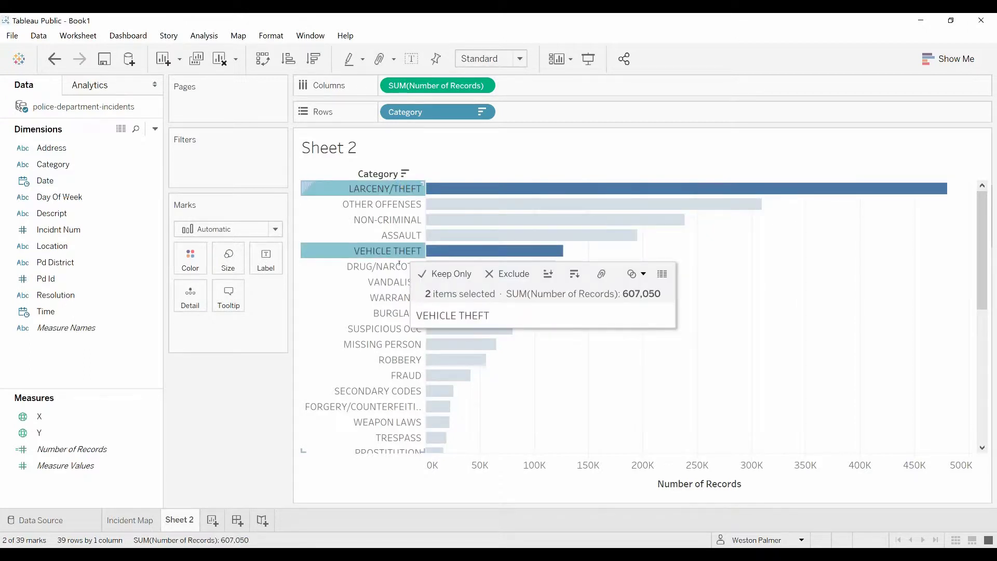
{"action": "left_click", "coordinate": [396, 282], "text": "ctrl"}
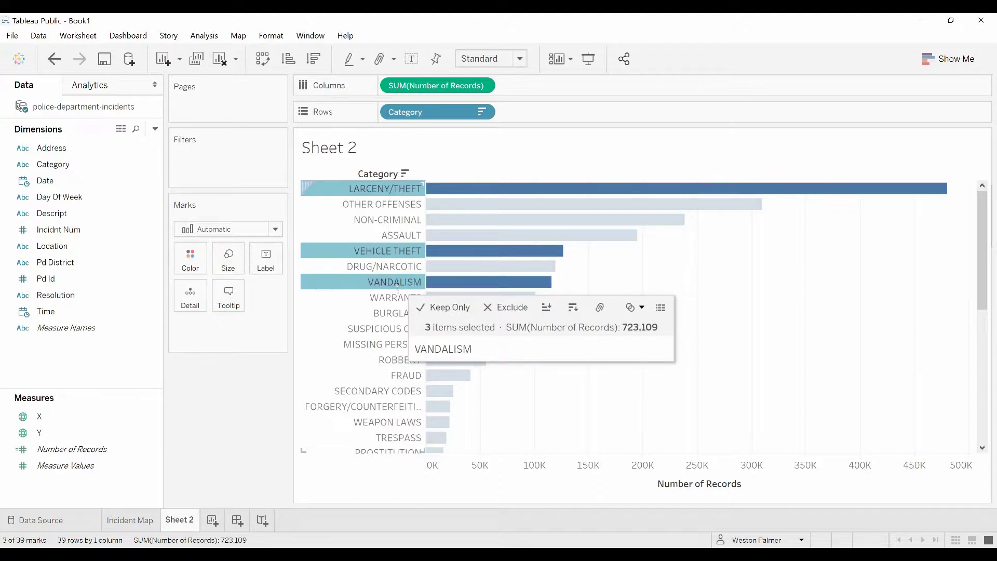
{"action": "left_click", "coordinate": [397, 313], "text": "ctrl"}
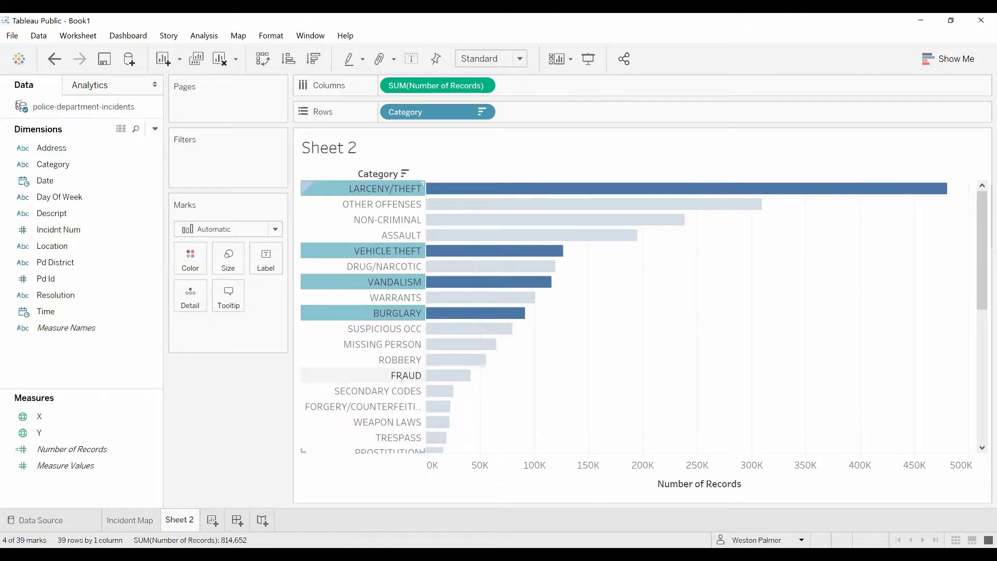
{"action": "scroll", "coordinate": [402, 379], "scroll_direction": "down", "scroll_amount": 3}
{"action": "scroll", "coordinate": [402, 319], "scroll_direction": "down", "scroll_amount": 3}
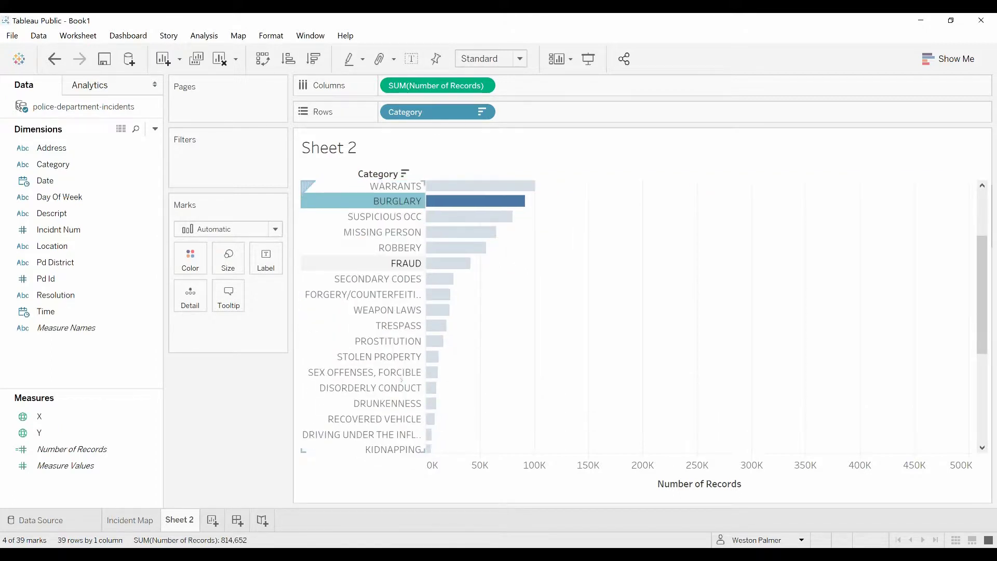
{"action": "left_click", "coordinate": [379, 356], "text": "ctrl"}
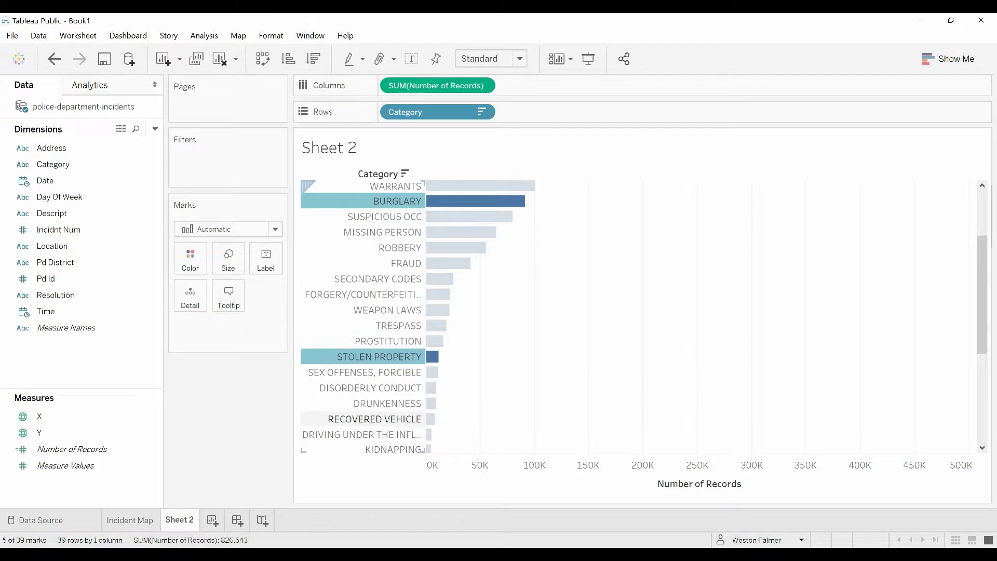
{"action": "scroll", "coordinate": [389, 421], "scroll_direction": "down", "scroll_amount": 4}
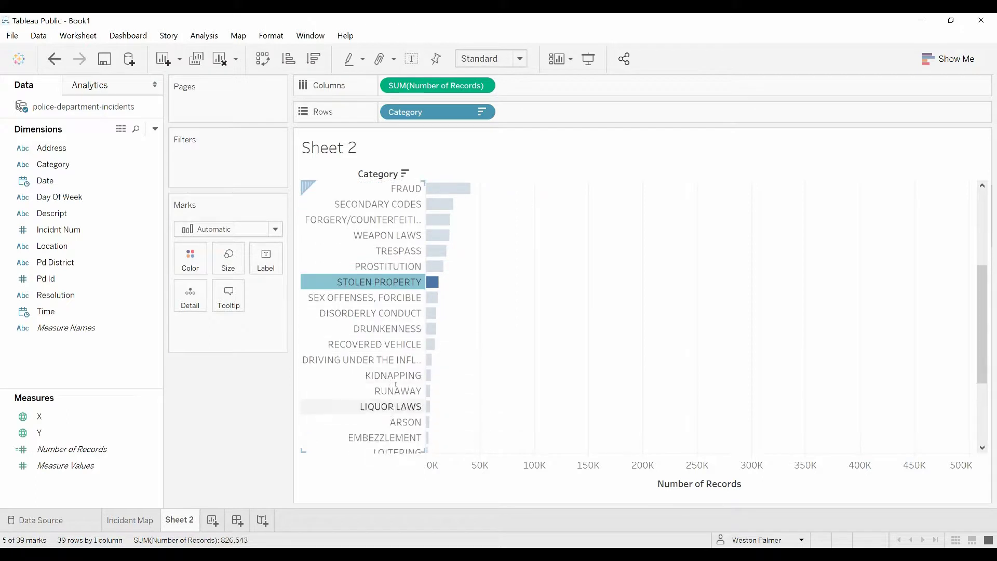
{"action": "left_click", "coordinate": [386, 343], "text": "ctrl"}
{"action": "scroll", "coordinate": [386, 383], "scroll_direction": "down", "scroll_amount": 5}
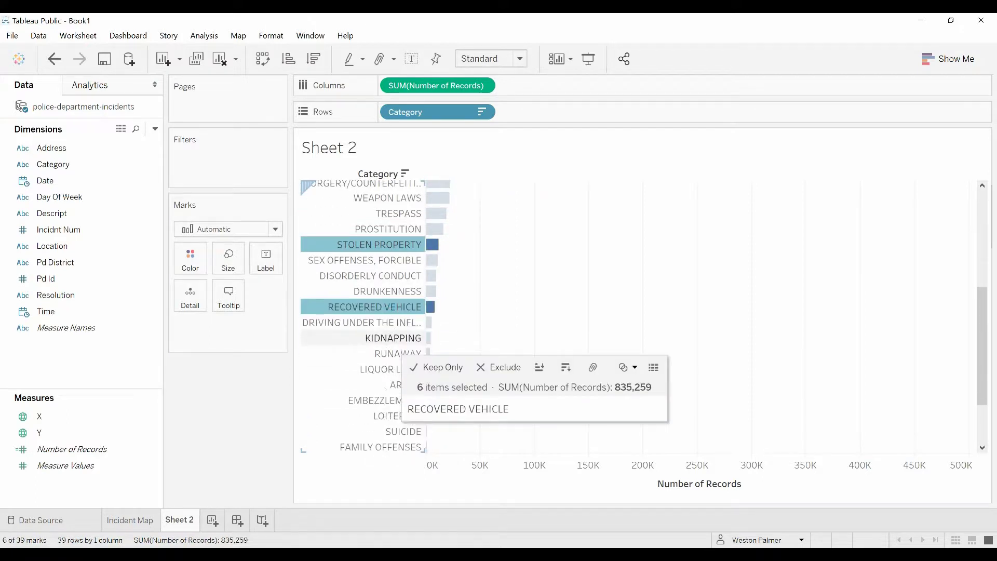
{"action": "scroll", "coordinate": [406, 394], "scroll_direction": "down", "scroll_amount": 1}
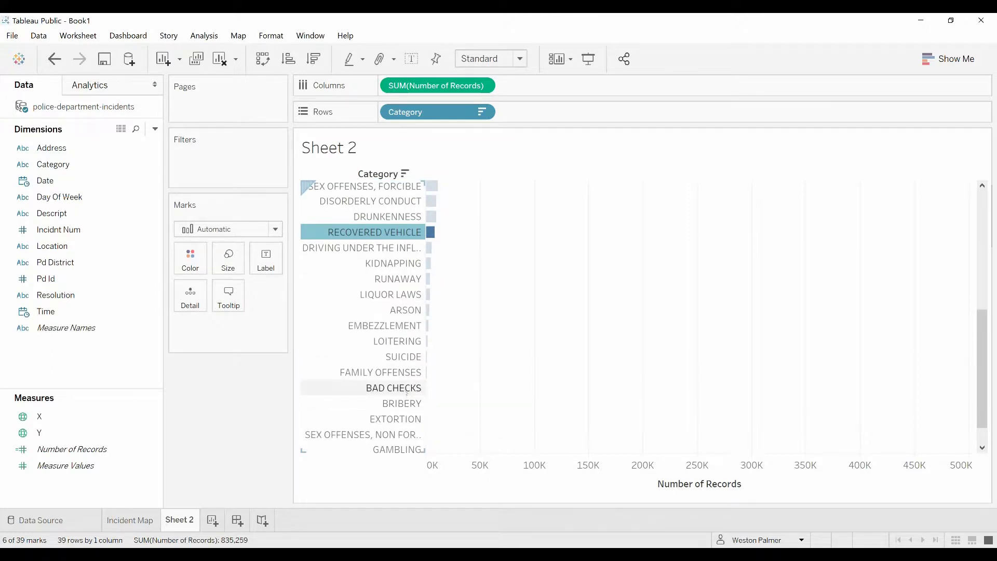
{"action": "scroll", "coordinate": [392, 402], "scroll_direction": "down", "scroll_amount": 2}
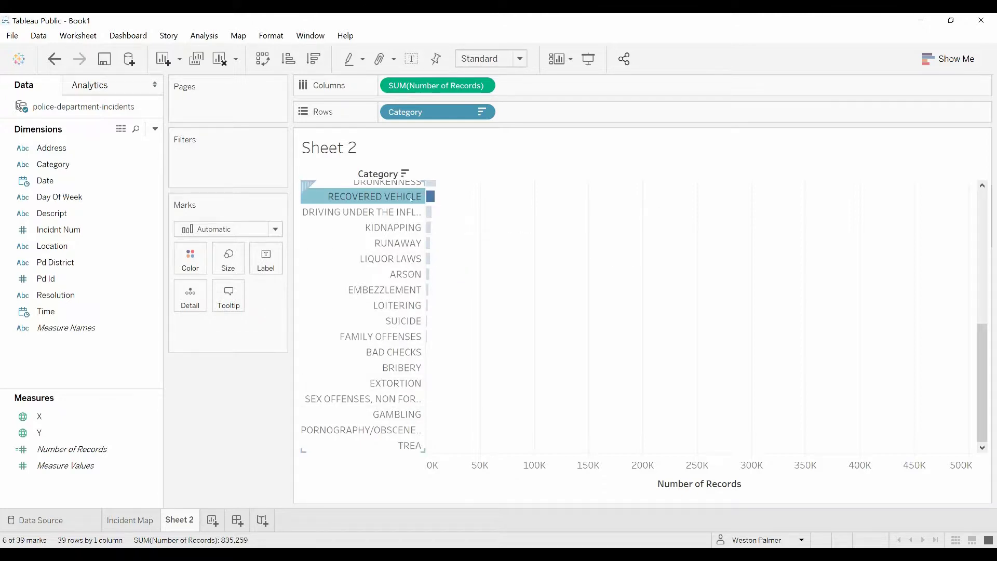
{"action": "mouse_move", "coordinate": [412, 199]}
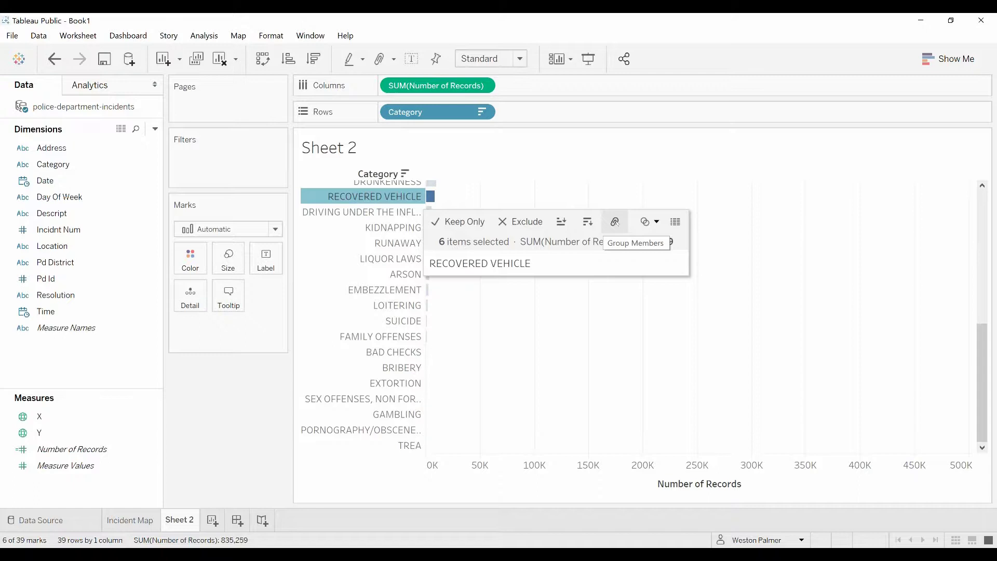
Step: Group the six selected categories into a new group field and edit that group
{"action": "left_click", "coordinate": [614, 221]}
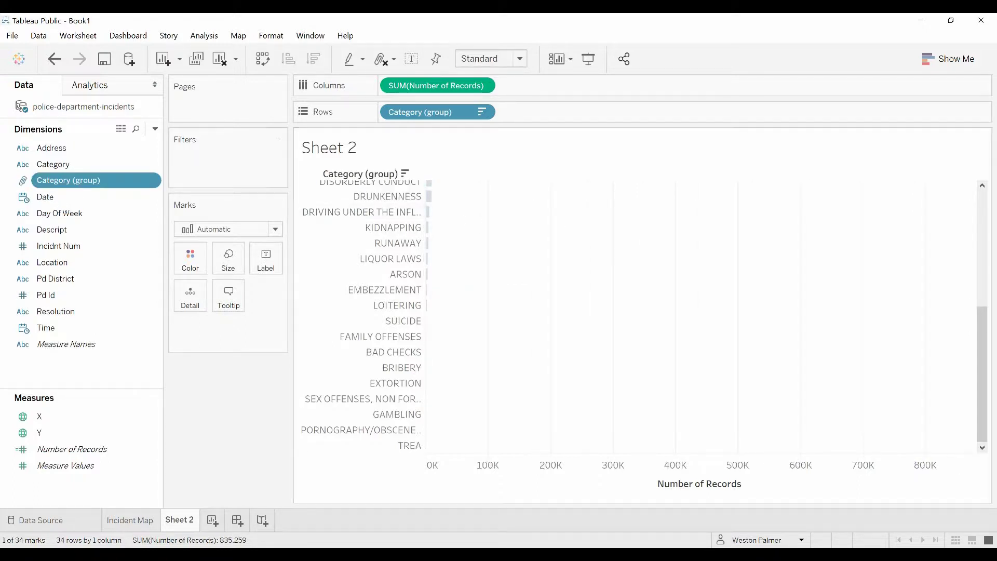
{"action": "left_click", "coordinate": [153, 181]}
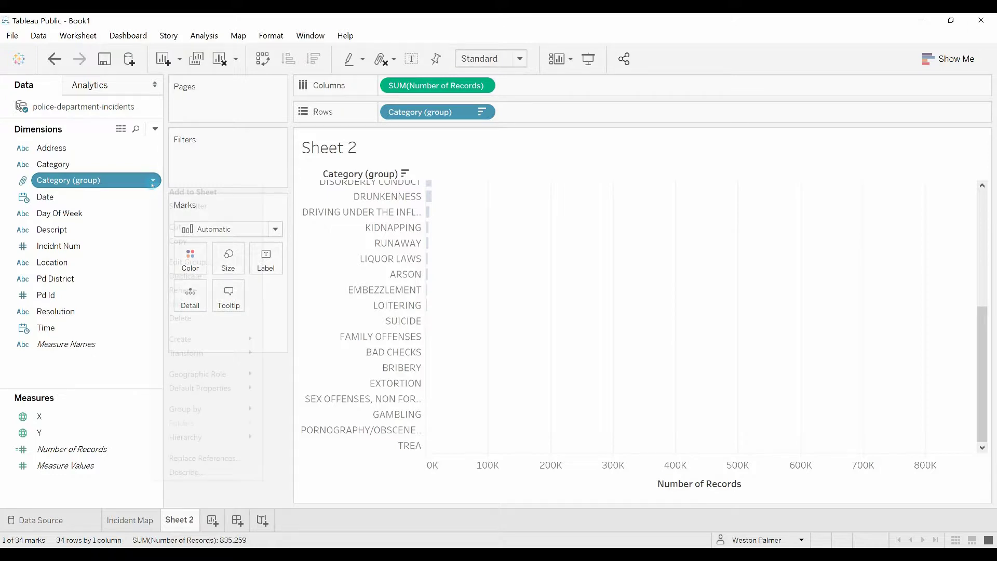
{"action": "left_click", "coordinate": [190, 262]}
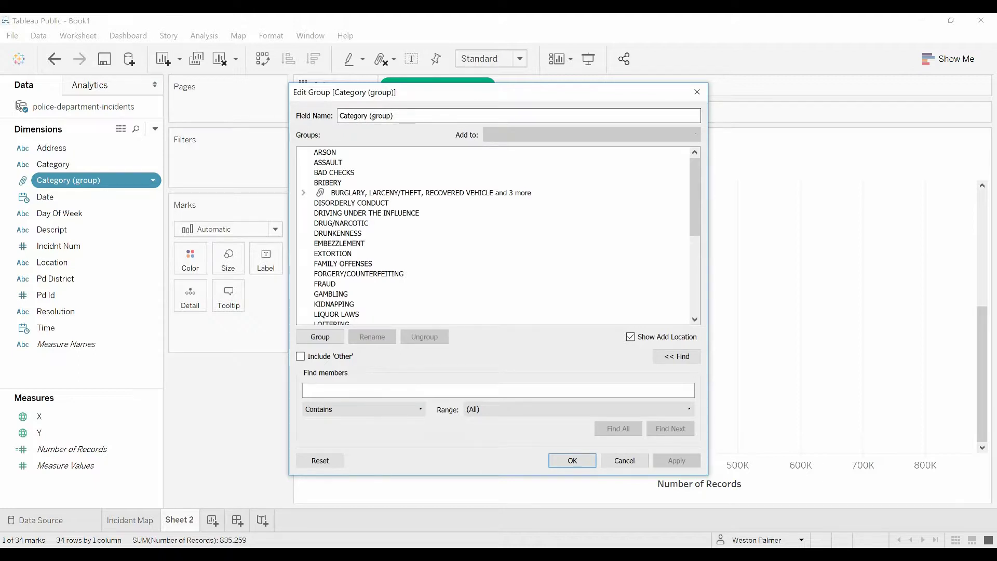
Step: Rename the field to 'Category - Lvl 1' and select the combined property-crime group
{"action": "left_click_drag", "start_coordinate": [368, 115], "coordinate": [423, 118]}
{"action": "type", "text": "-"}
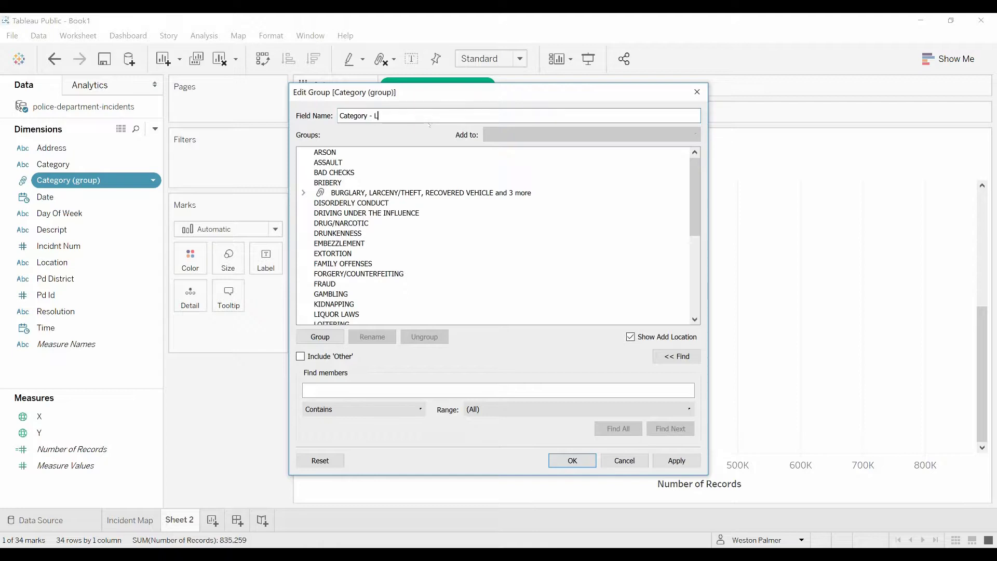
{"action": "type", "text": " Lvl 1"}
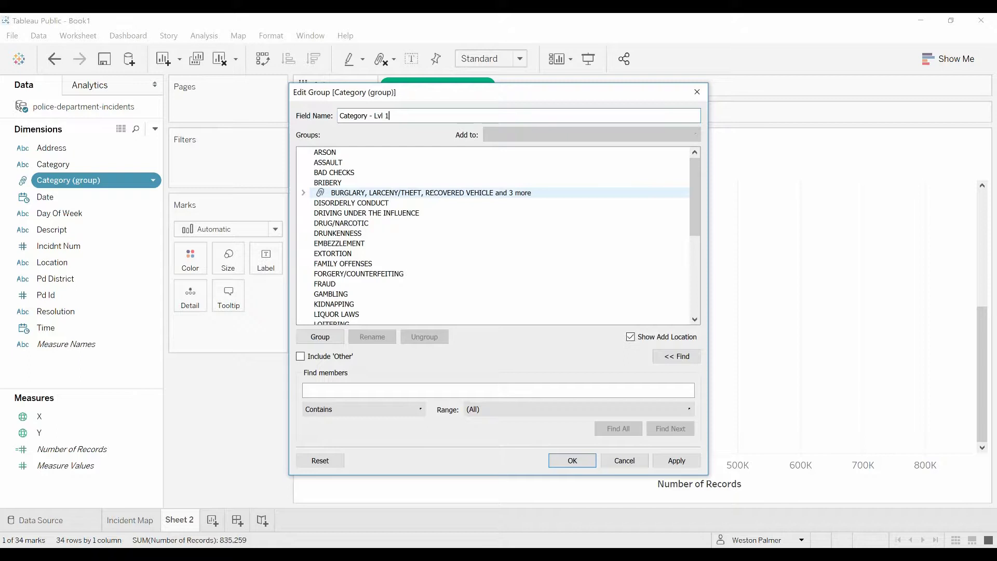
{"action": "left_click", "coordinate": [430, 190]}
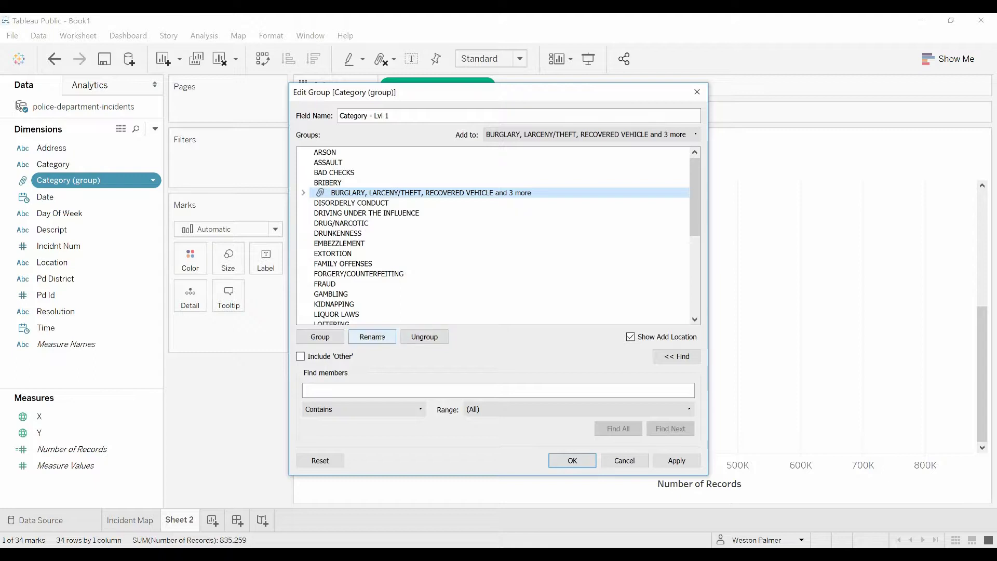
Step: Name the group 'Property Crimes' and include all remaining categories in an 'Other' group
{"action": "left_click", "coordinate": [373, 337]}
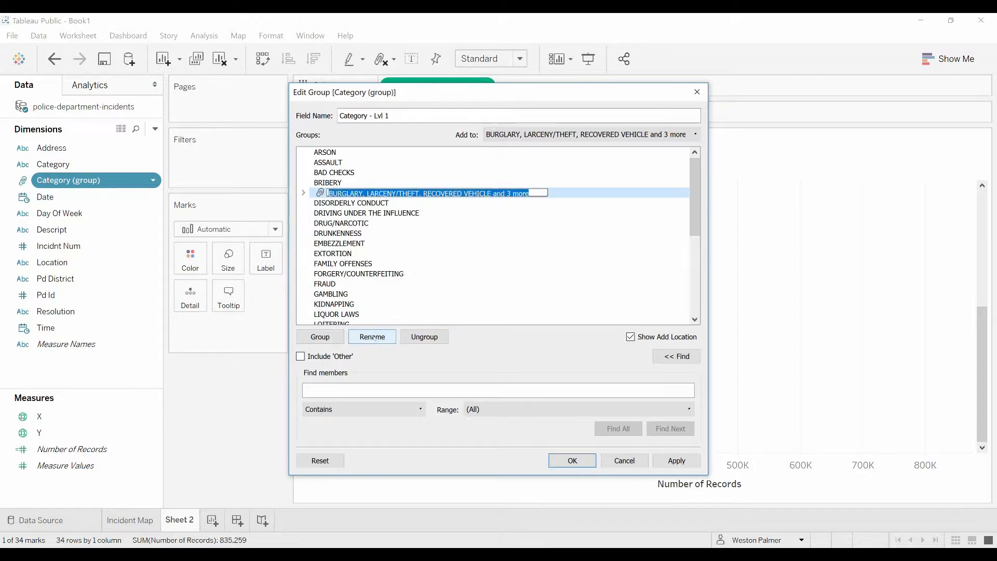
{"action": "type", "text": "Propertyu"}
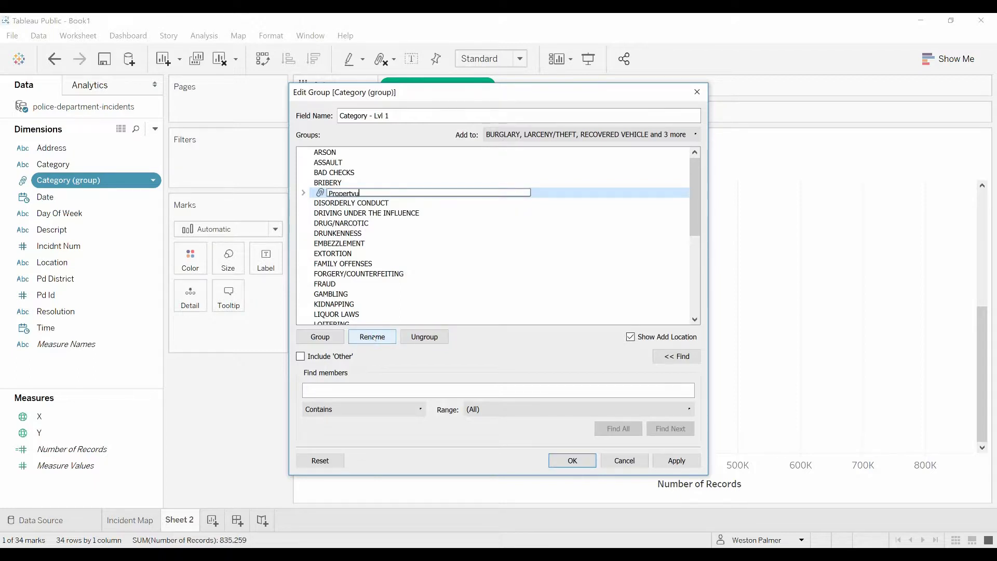
{"action": "key", "text": "BackSpace"}
{"action": "type", "text": "Crimes"}
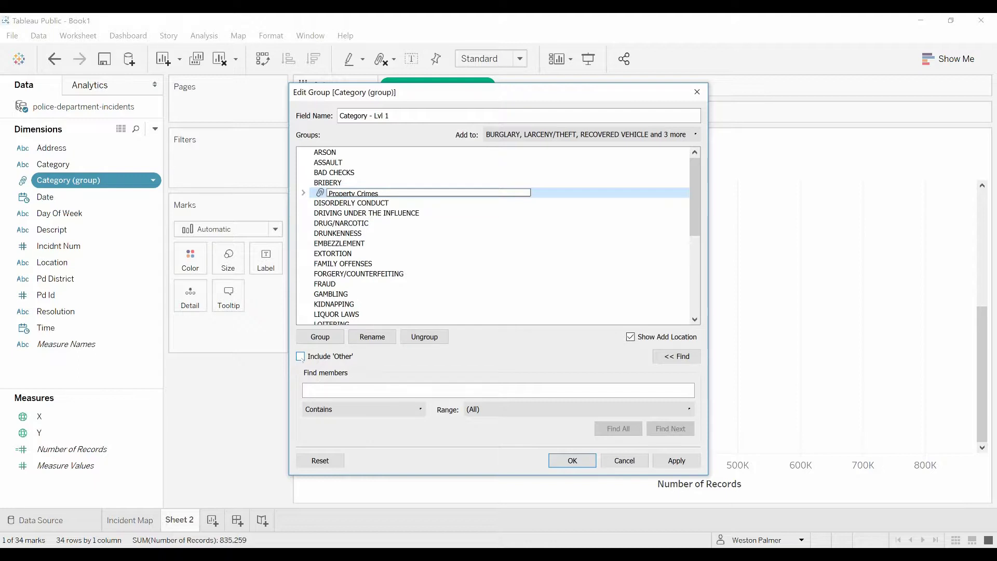
{"action": "key", "text": "Return"}
{"action": "left_click", "coordinate": [300, 356]}
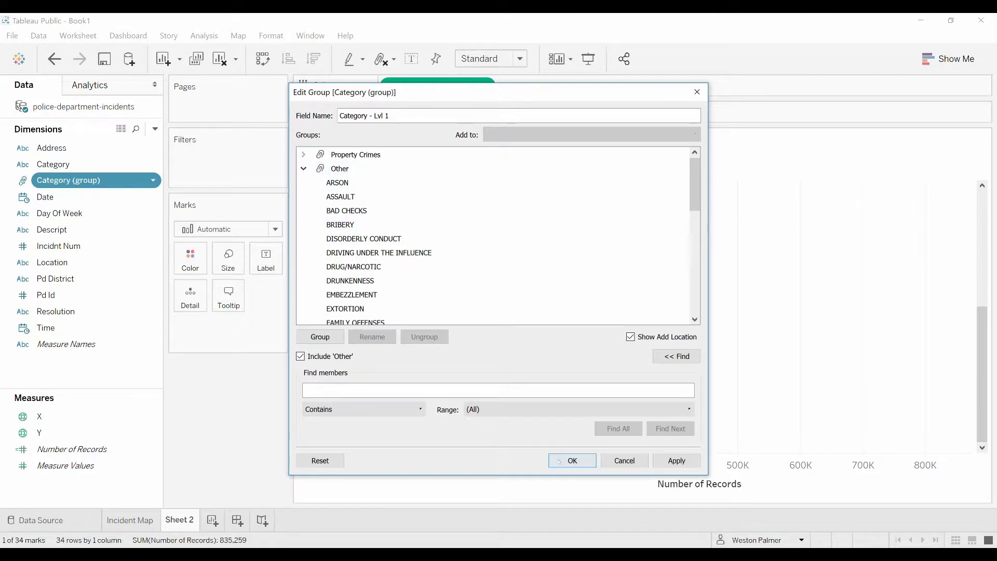
{"action": "left_click", "coordinate": [573, 460]}
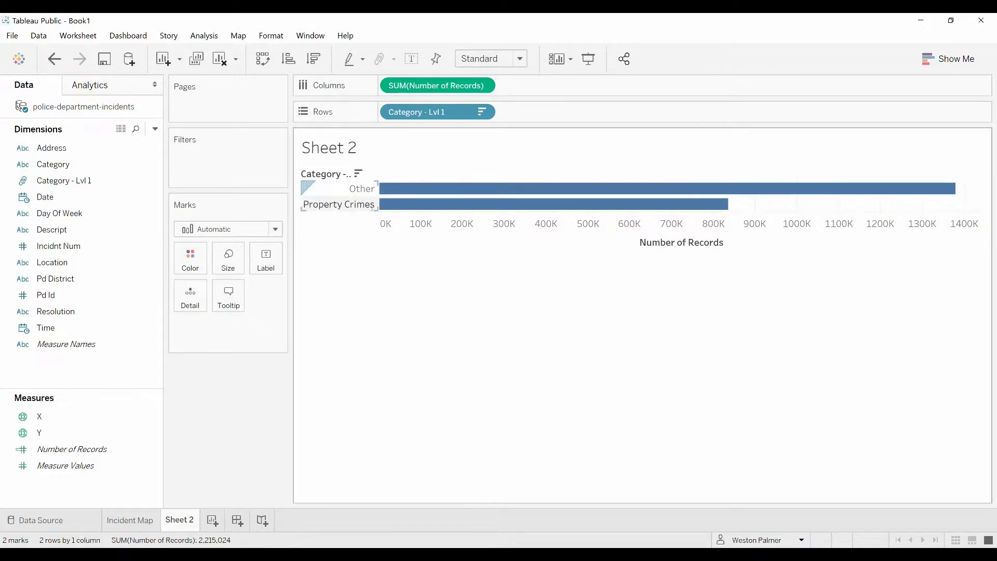
Step: In the Category - Lvl 1 group editor, turn off Include 'Other' and rename the group PROPERTY CRIMES
{"action": "left_click", "coordinate": [142, 180]}
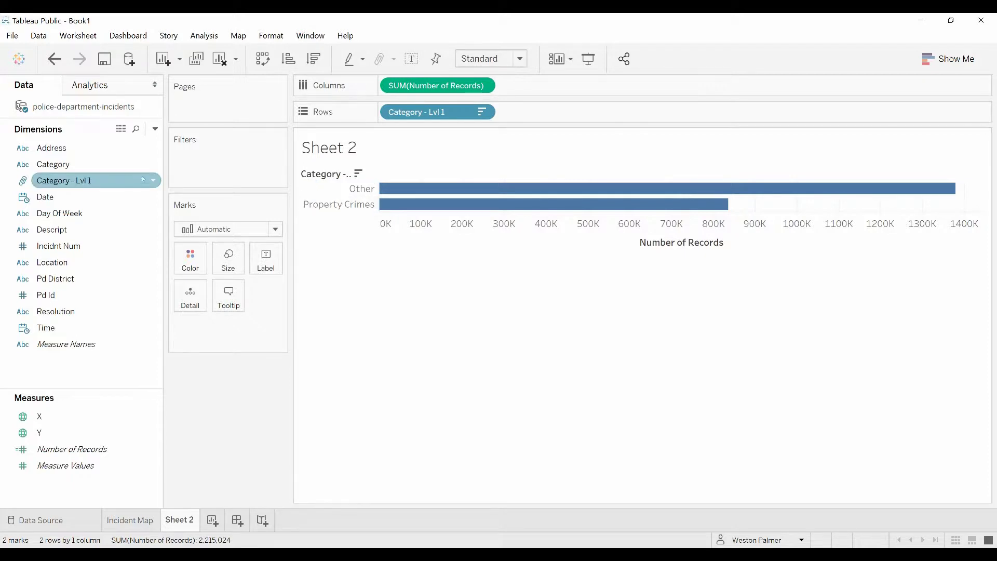
{"action": "left_click", "coordinate": [153, 180]}
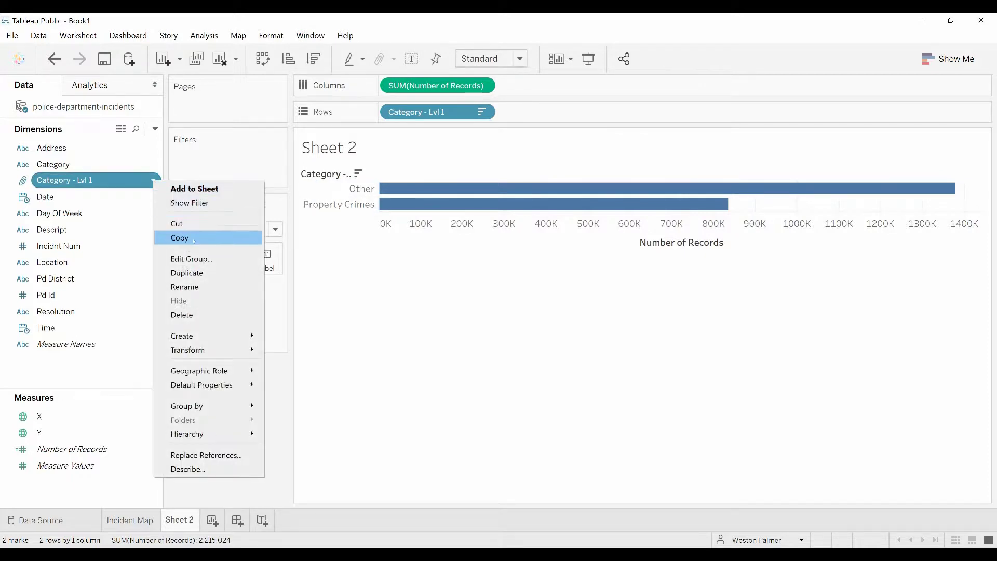
{"action": "left_click", "coordinate": [205, 258]}
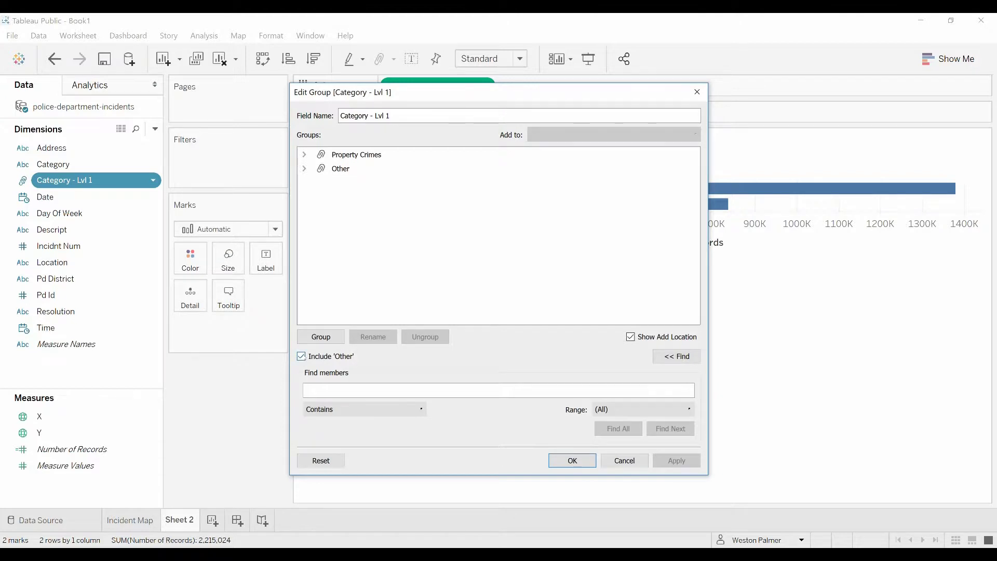
{"action": "left_click", "coordinate": [301, 356]}
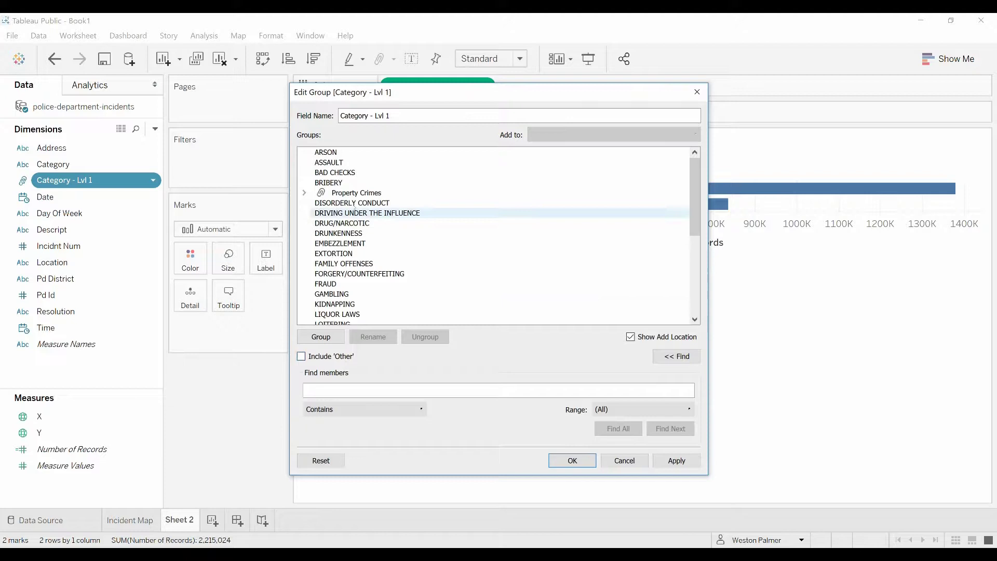
{"action": "right_click", "coordinate": [366, 192]}
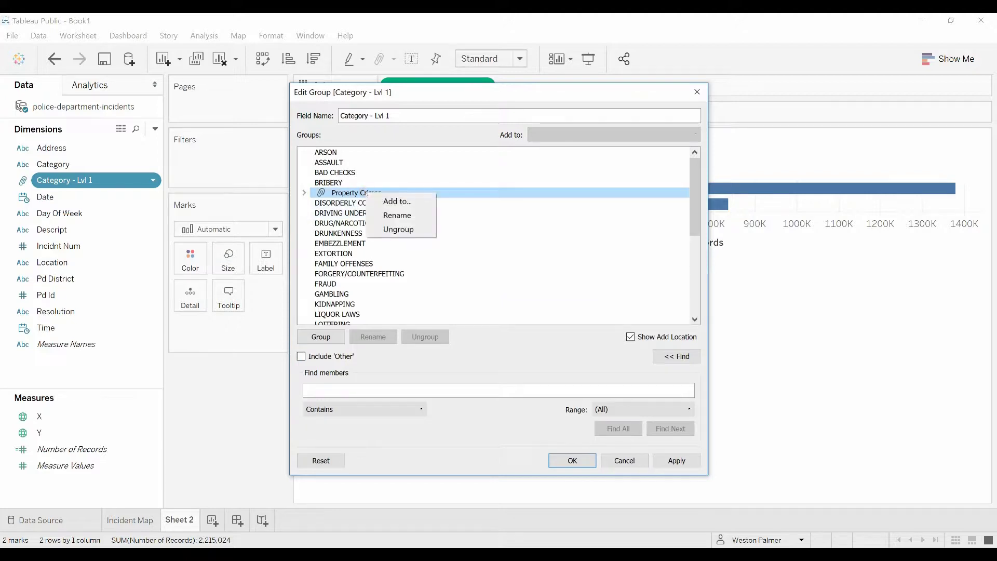
{"action": "left_click", "coordinate": [395, 216]}
{"action": "type", "text": "P"}
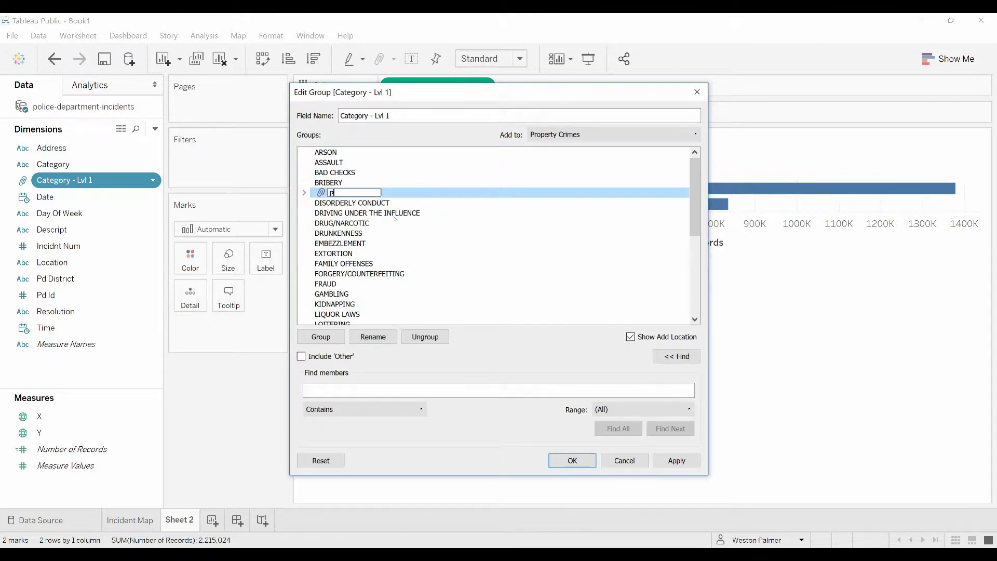
{"action": "type", "text": "ROPERTY CRIMES"}
{"action": "left_click", "coordinate": [585, 461]}
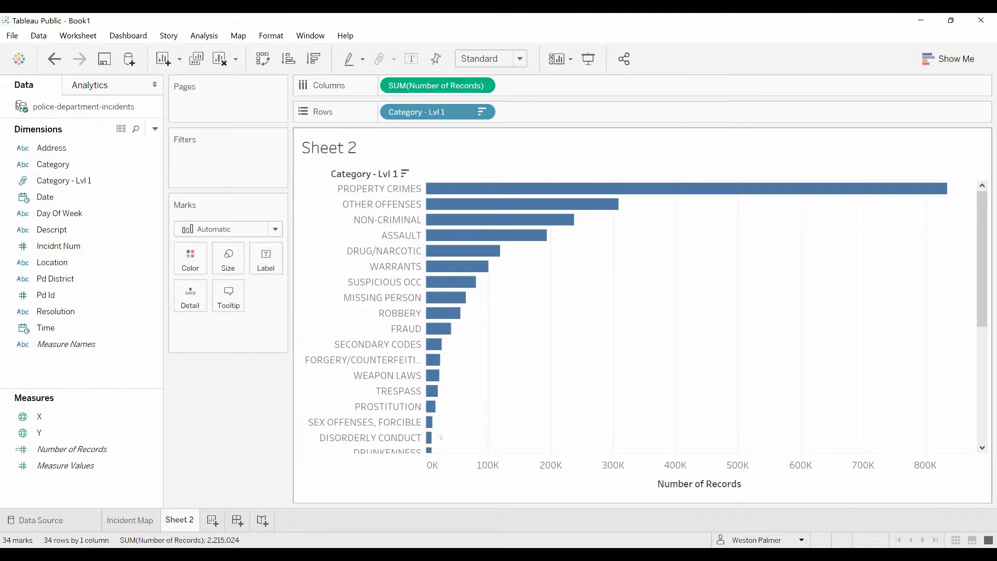
Step: Group PORNOGRAPHY/OBSCENE MAT, PROSTITUTION, SEX OFFENSES FORCIBLE and NON FORCIBLE in Category - Lvl 1
{"action": "left_click", "coordinate": [153, 180]}
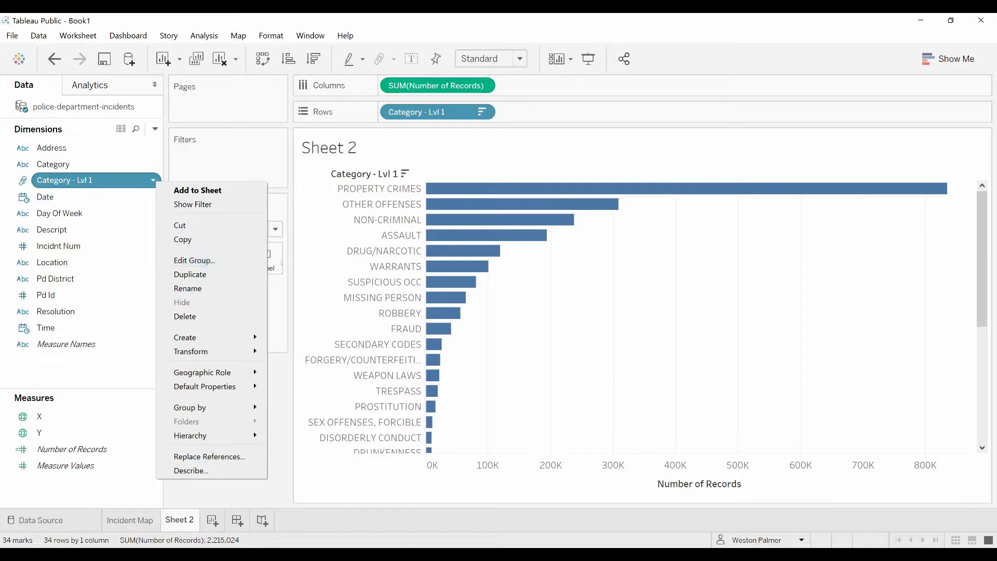
{"action": "left_click", "coordinate": [213, 260]}
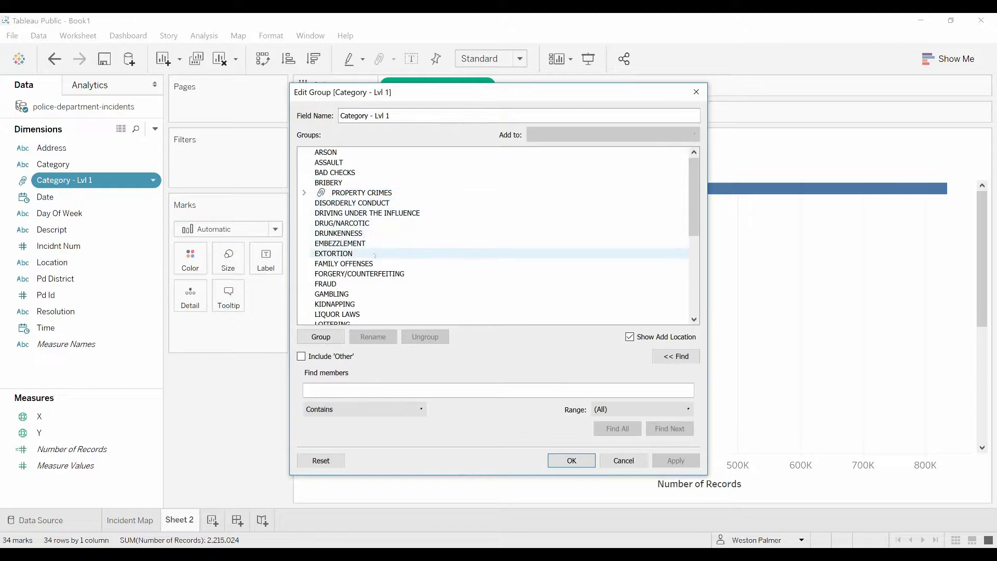
{"action": "scroll", "coordinate": [396, 282], "scroll_direction": "down", "scroll_amount": 3}
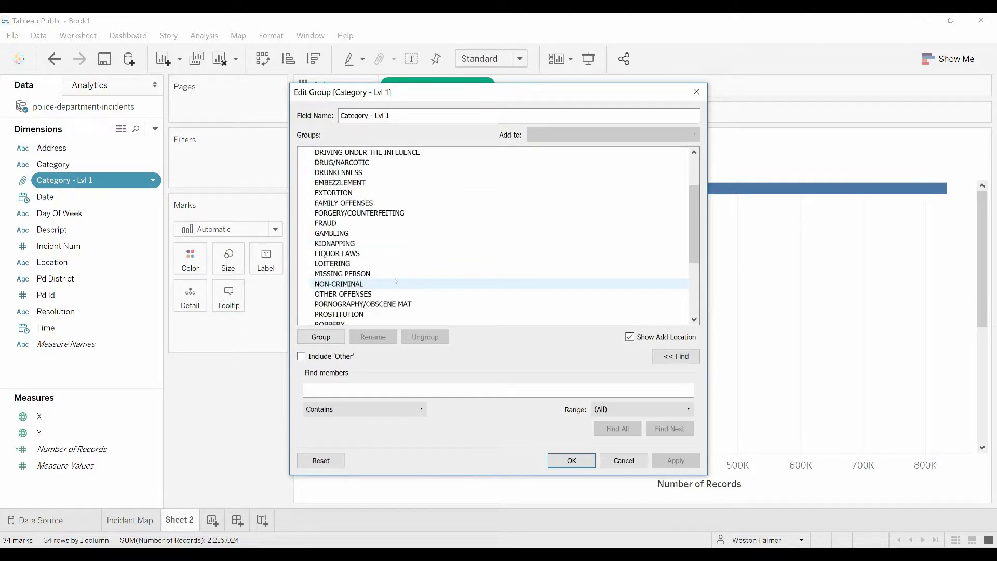
{"action": "scroll", "coordinate": [396, 282], "scroll_direction": "down", "scroll_amount": 2}
{"action": "left_click", "coordinate": [358, 243]}
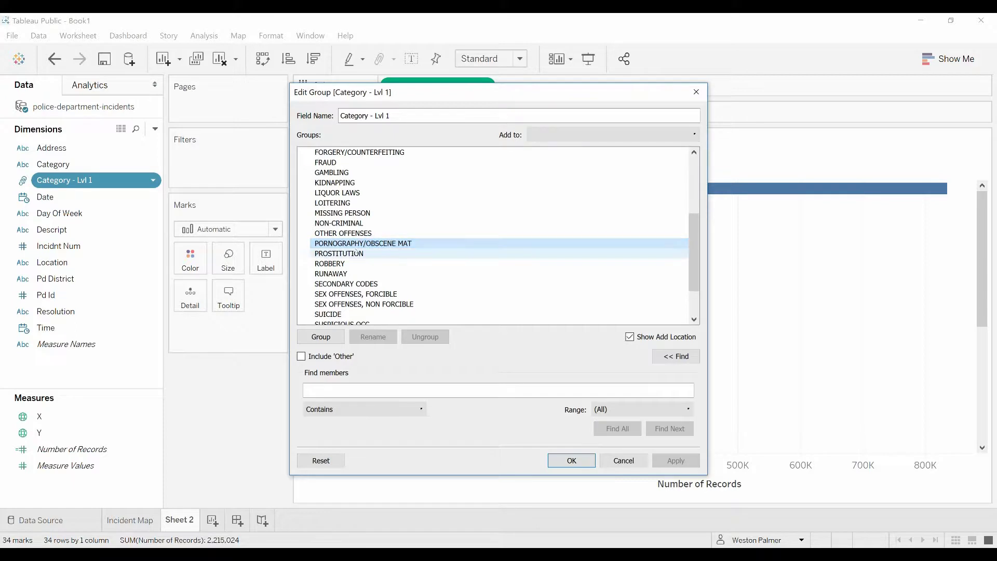
{"action": "left_click", "coordinate": [356, 252], "text": "ctrl"}
{"action": "left_click", "coordinate": [366, 294], "text": "ctrl"}
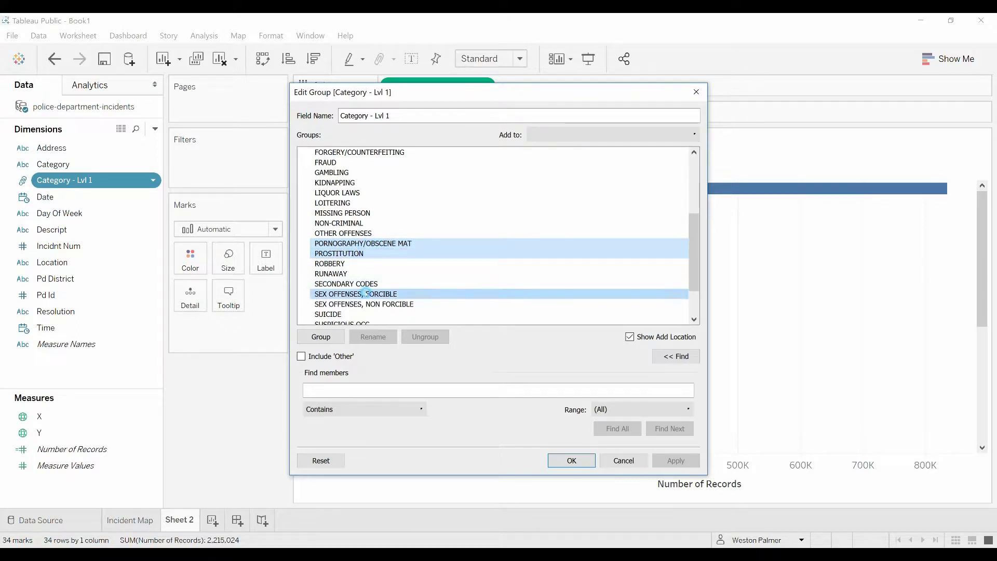
{"action": "left_click", "coordinate": [383, 304], "text": "ctrl"}
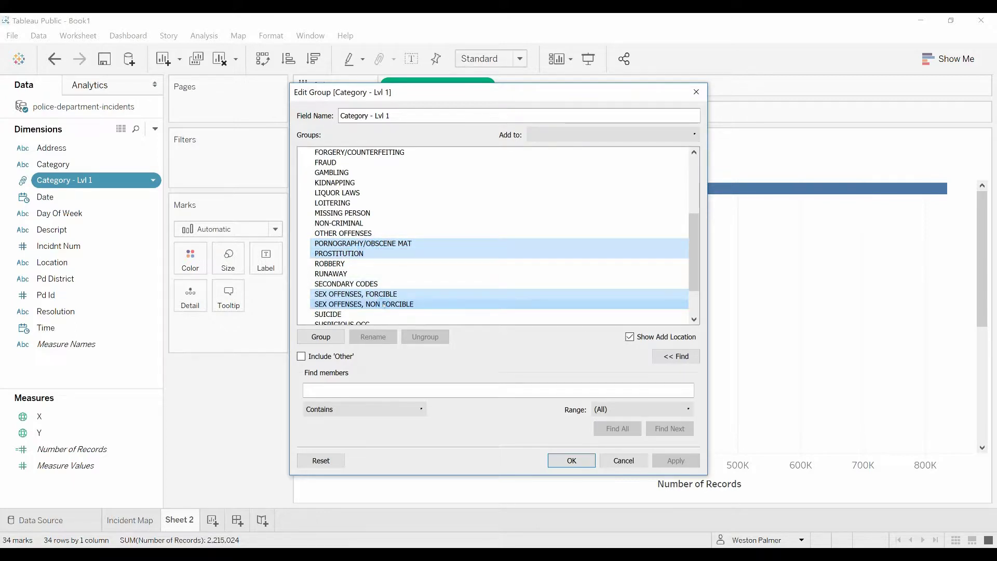
{"action": "scroll", "coordinate": [423, 272], "scroll_direction": "down", "scroll_amount": 2}
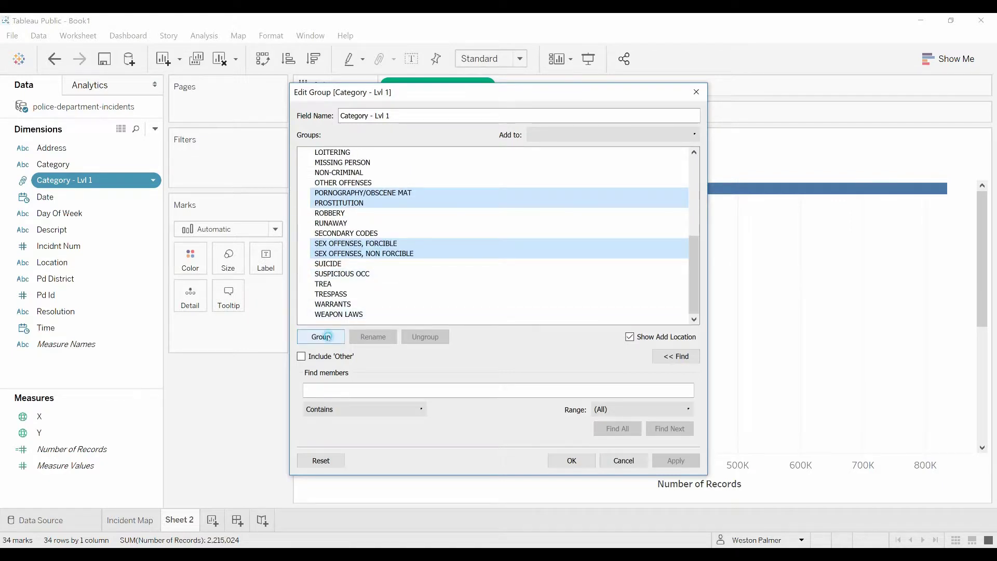
{"action": "left_click", "coordinate": [328, 337]}
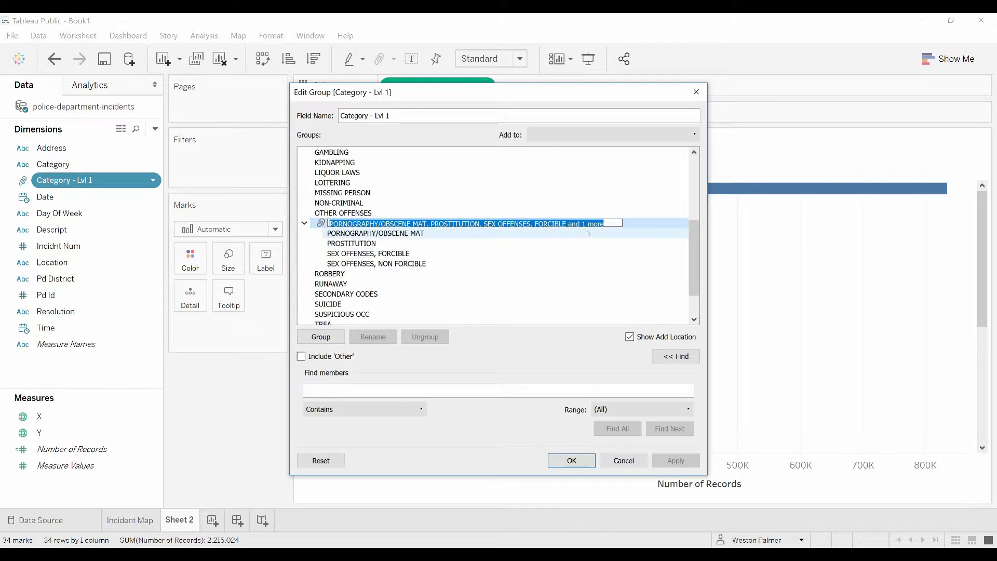
Step: Name the new group SEX CRIMES and apply the grouping
{"action": "type", "text": "Sex Cr"}
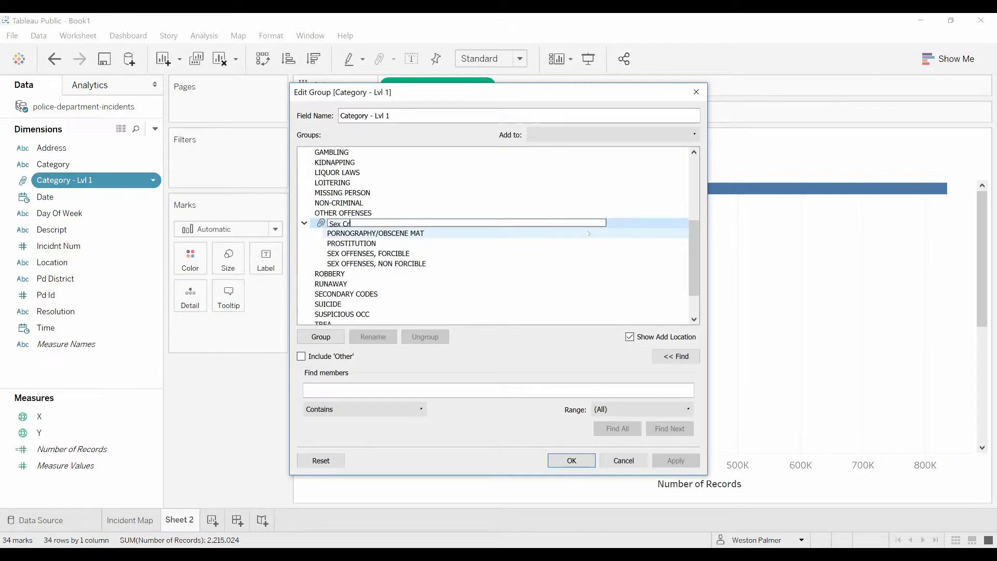
{"action": "key", "text": "BackSpace"}
{"action": "type", "text": "X CRIMES"}
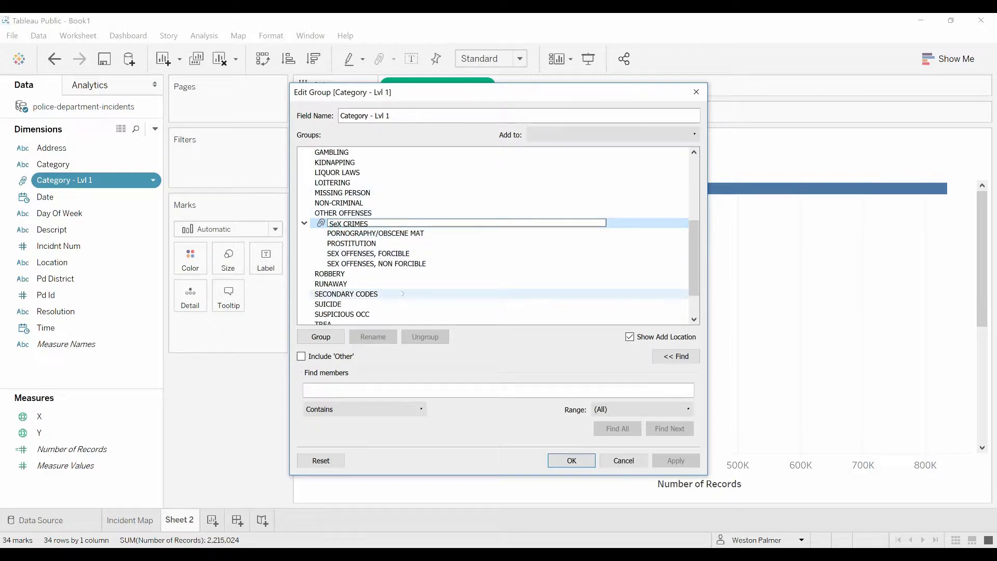
{"action": "key", "text": "BackSpace"}
{"action": "type", "text": "E"}
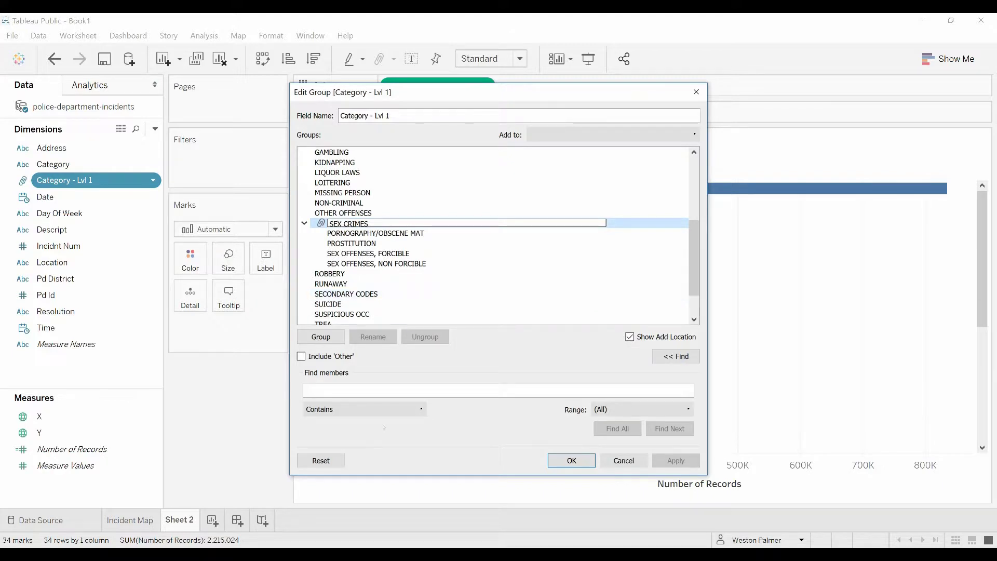
{"action": "left_click", "coordinate": [571, 461]}
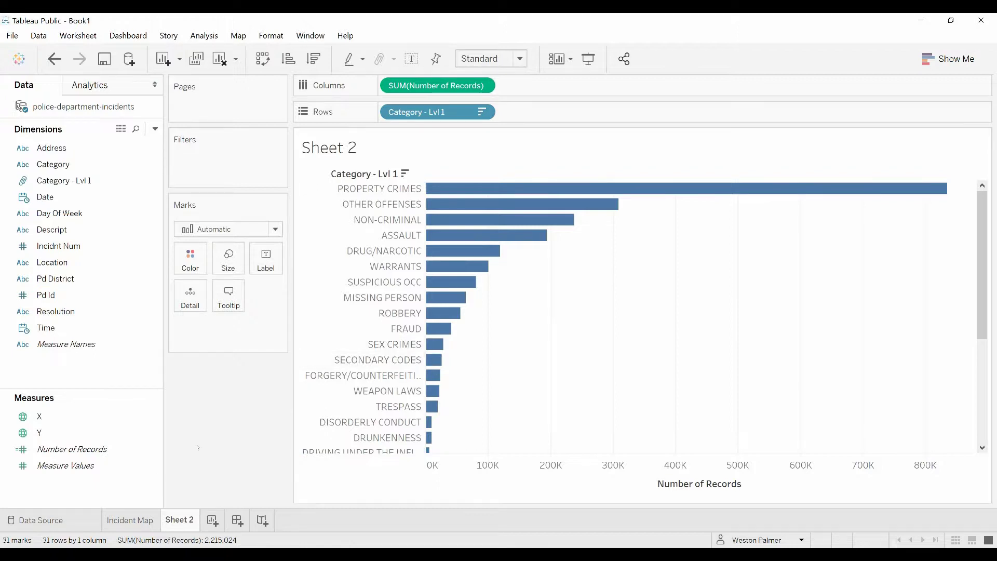
Step: On the Incident Map, show a Category filter with only BRIBERY checked
{"action": "left_click", "coordinate": [152, 525]}
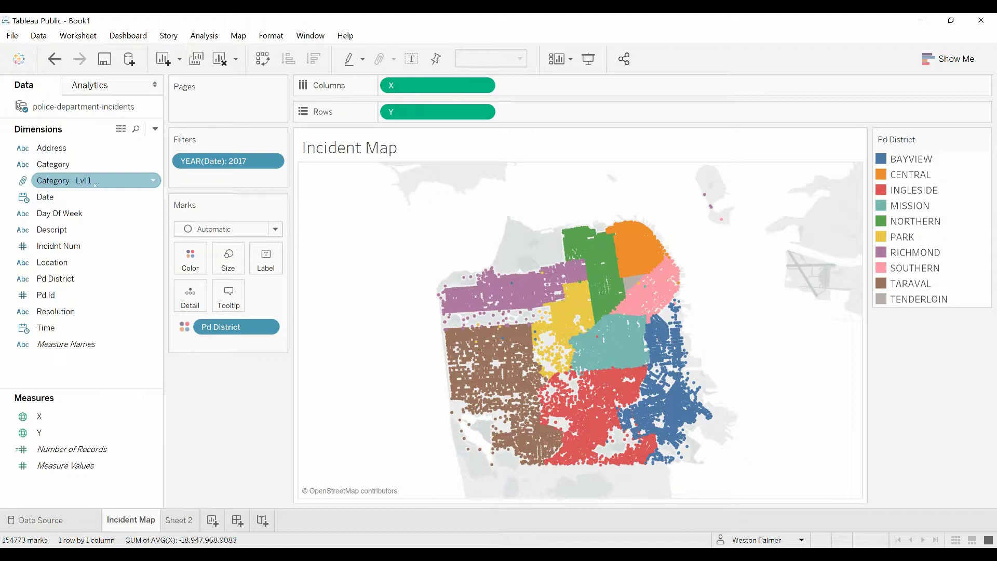
{"action": "left_click", "coordinate": [61, 167]}
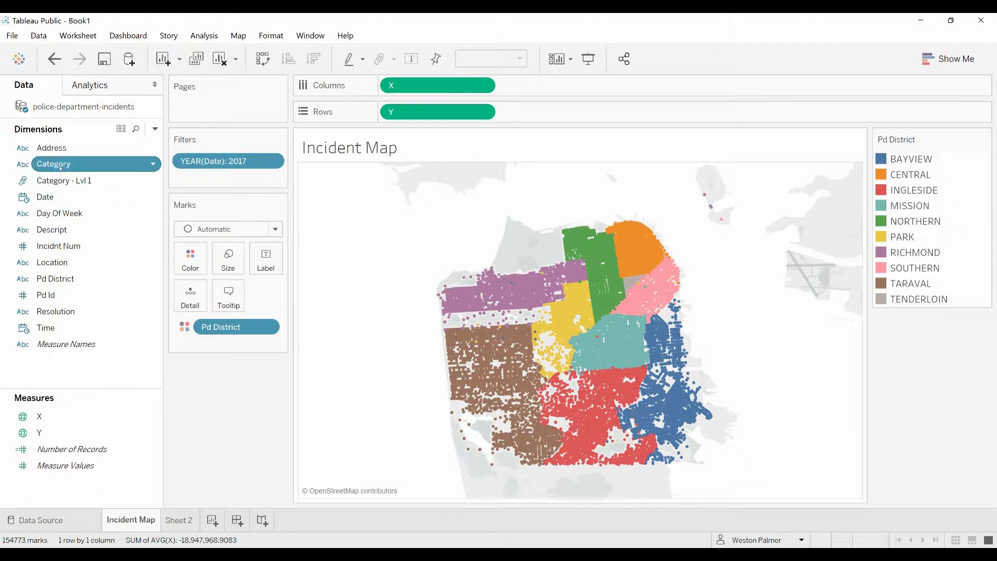
{"action": "left_click", "coordinate": [61, 166]}
{"action": "right_click", "coordinate": [157, 167]}
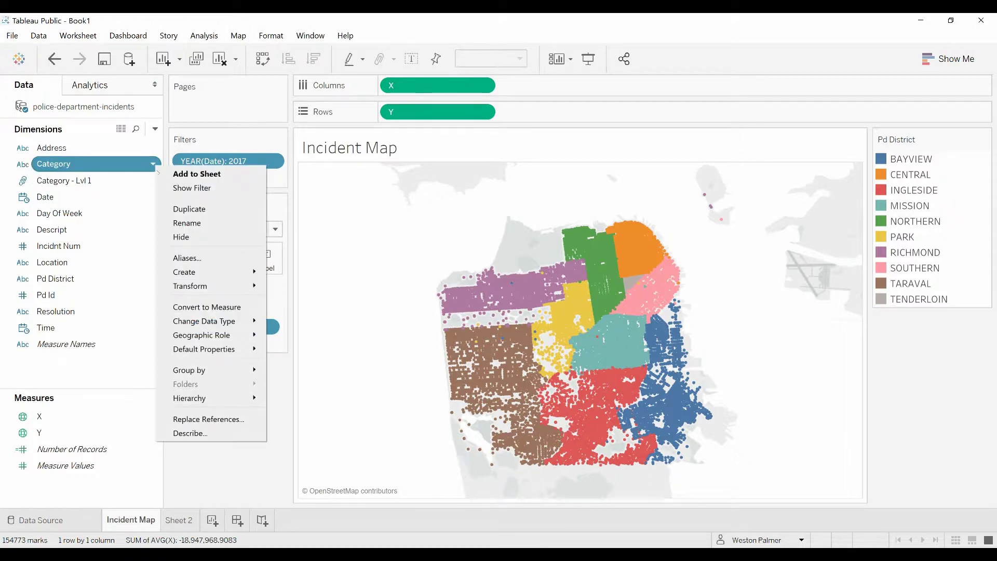
{"action": "left_click", "coordinate": [192, 188]}
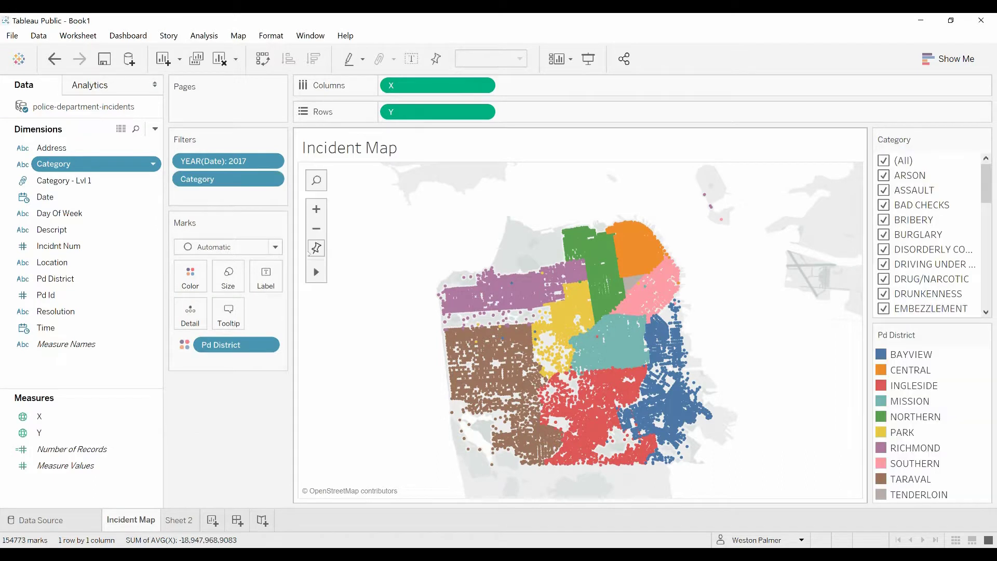
{"action": "left_click", "coordinate": [883, 160]}
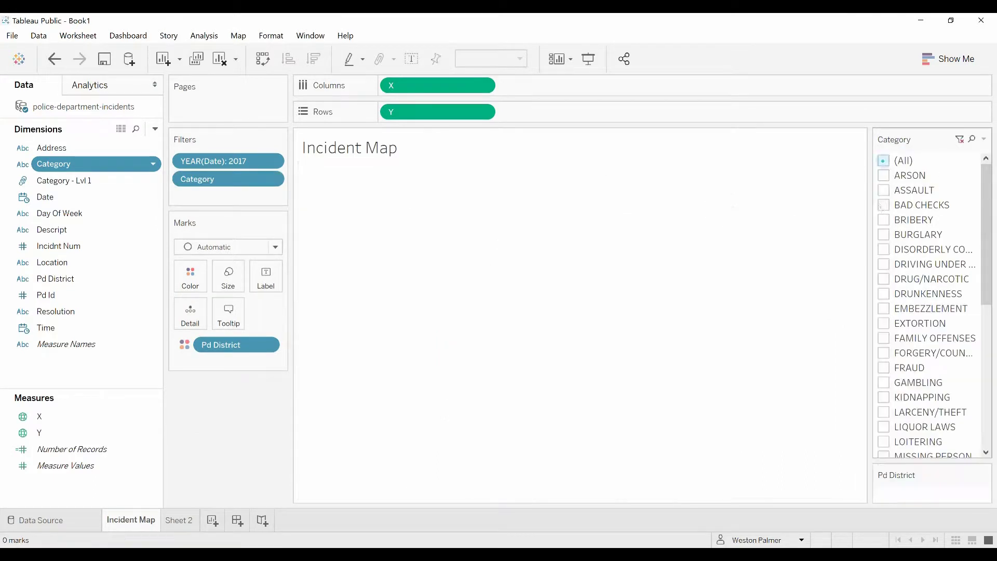
{"action": "left_click", "coordinate": [883, 219]}
Step: Also check DRUNKENNESS, then remove the Category filter from the map
{"action": "left_click", "coordinate": [884, 292]}
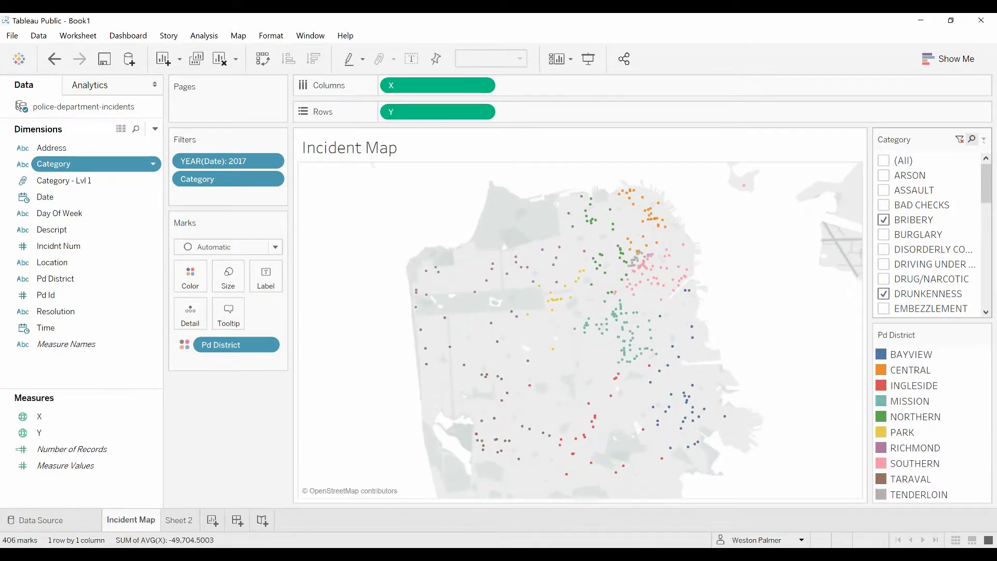
{"action": "left_click", "coordinate": [983, 138]}
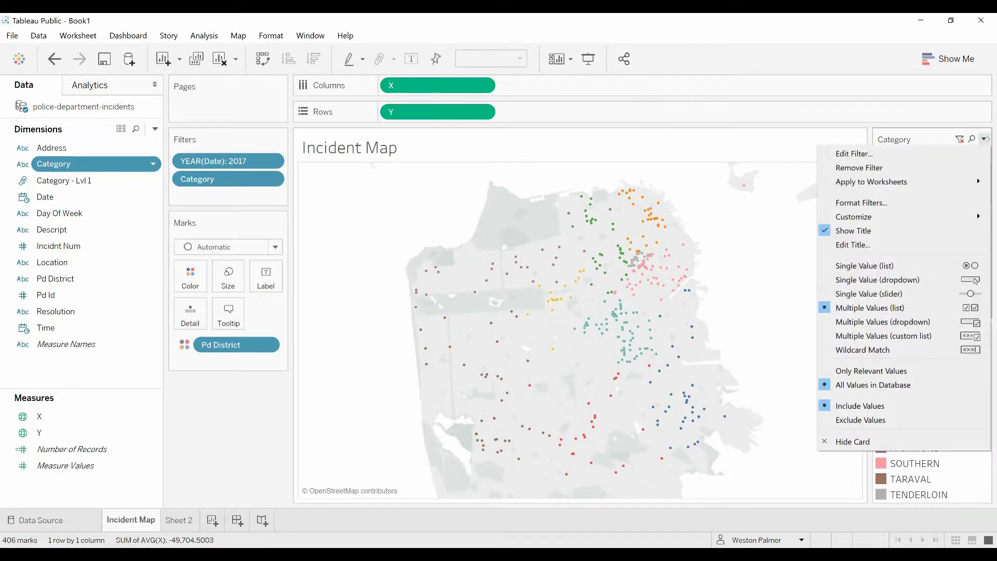
{"action": "left_click", "coordinate": [863, 167]}
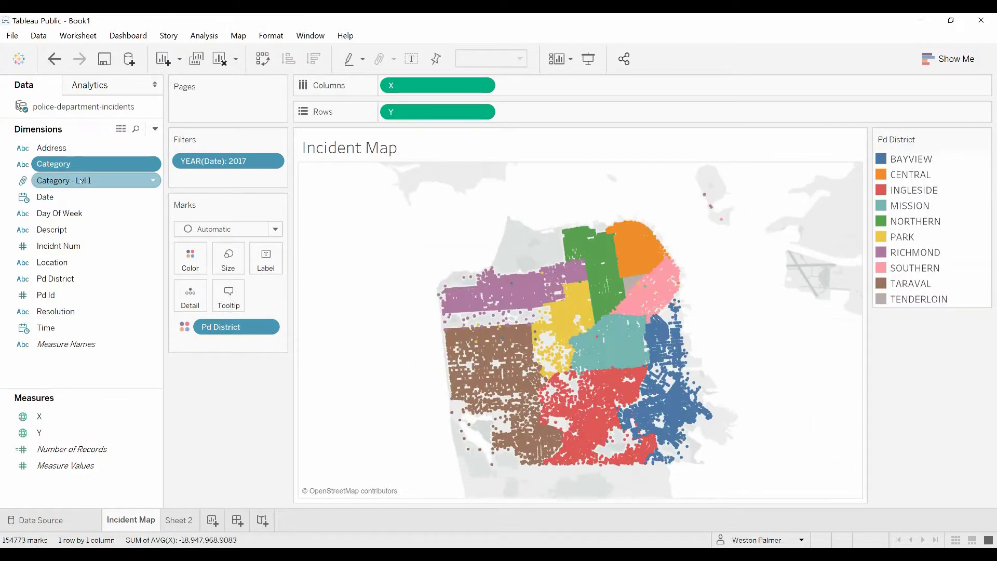
Step: Add a Category - Lvl 1 filter to the map keeping only PROPERTY CRIMES
{"action": "left_click", "coordinate": [152, 181]}
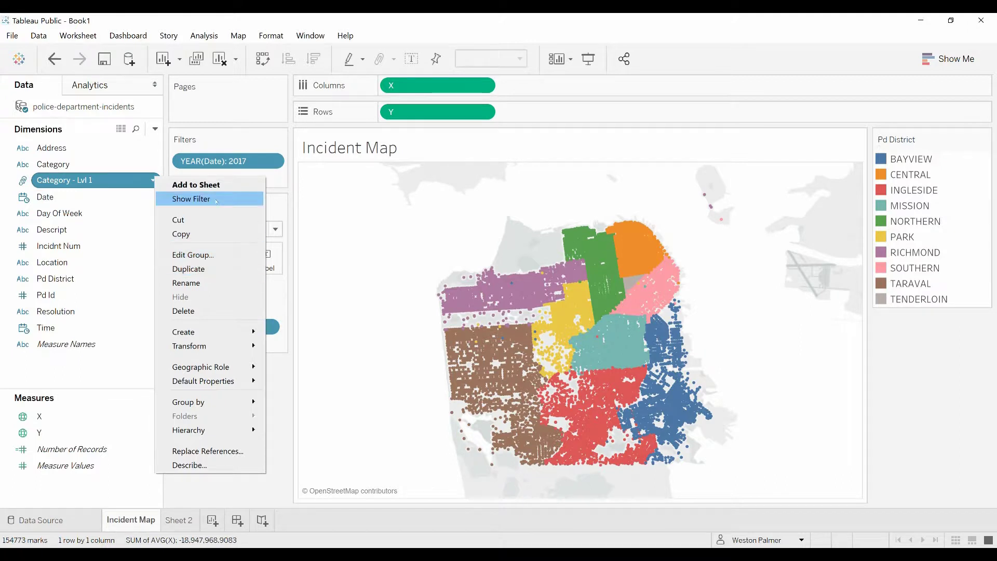
{"action": "left_click", "coordinate": [205, 199]}
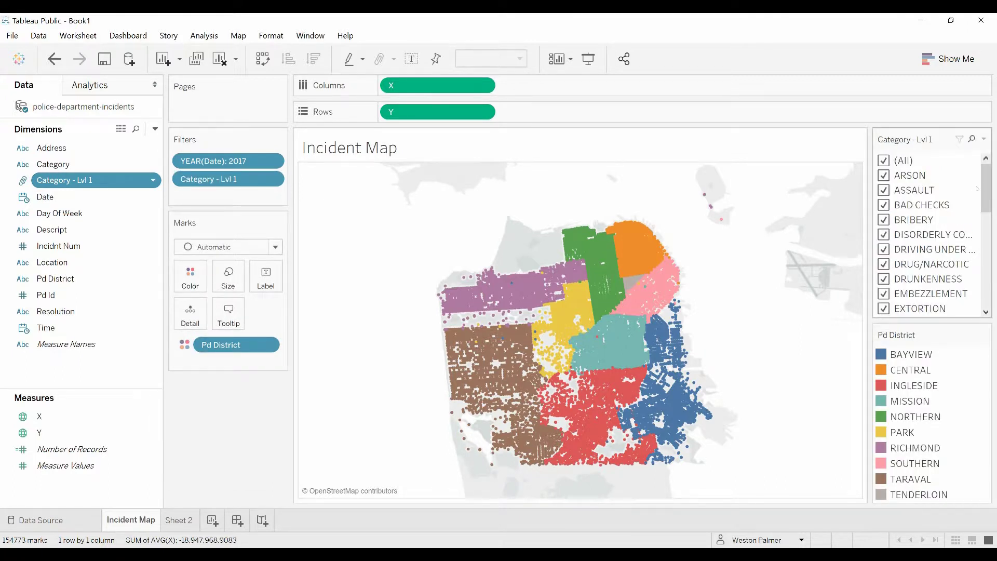
{"action": "left_click", "coordinate": [883, 161]}
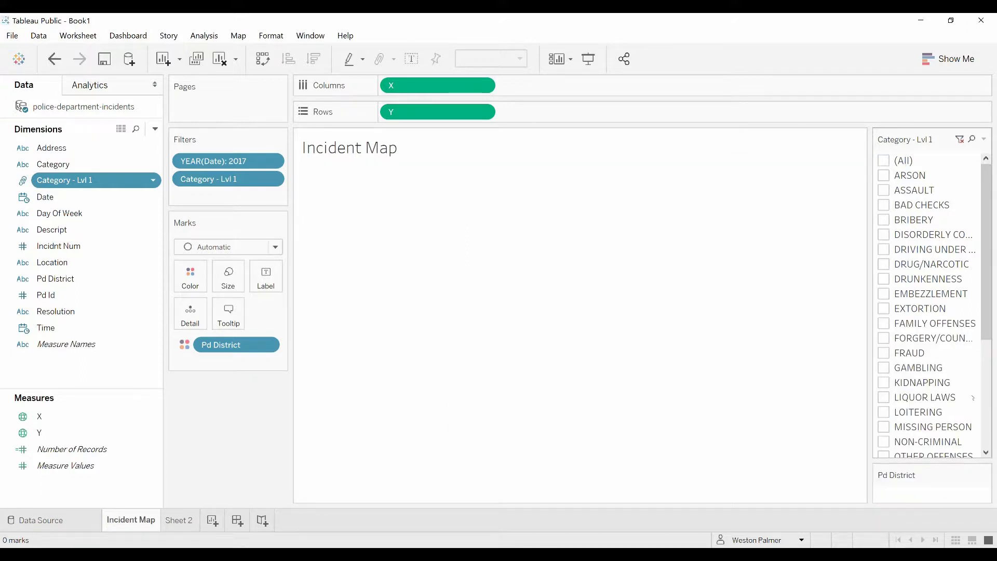
{"action": "scroll", "coordinate": [986, 378], "scroll_direction": "down", "scroll_amount": 2}
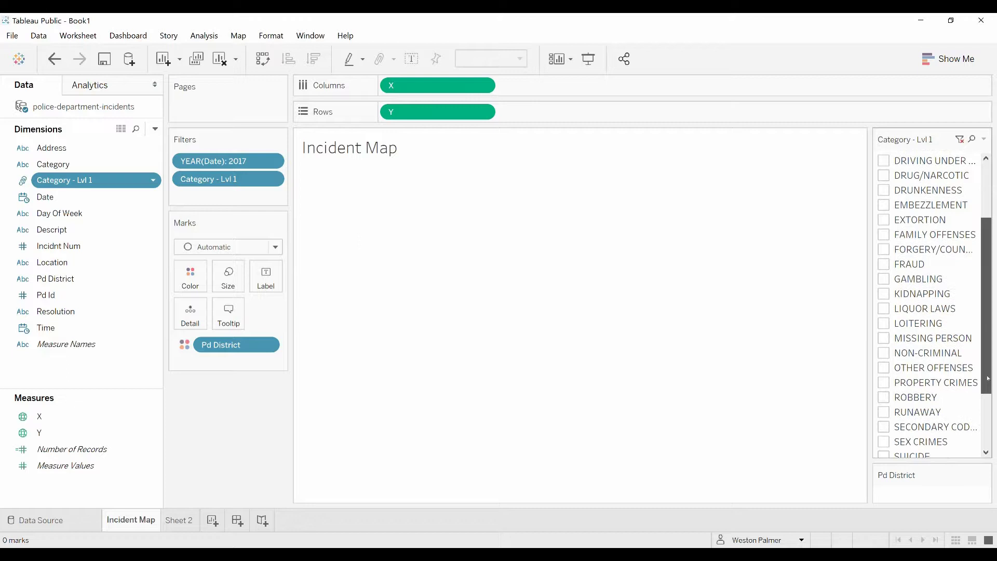
{"action": "left_click", "coordinate": [932, 382]}
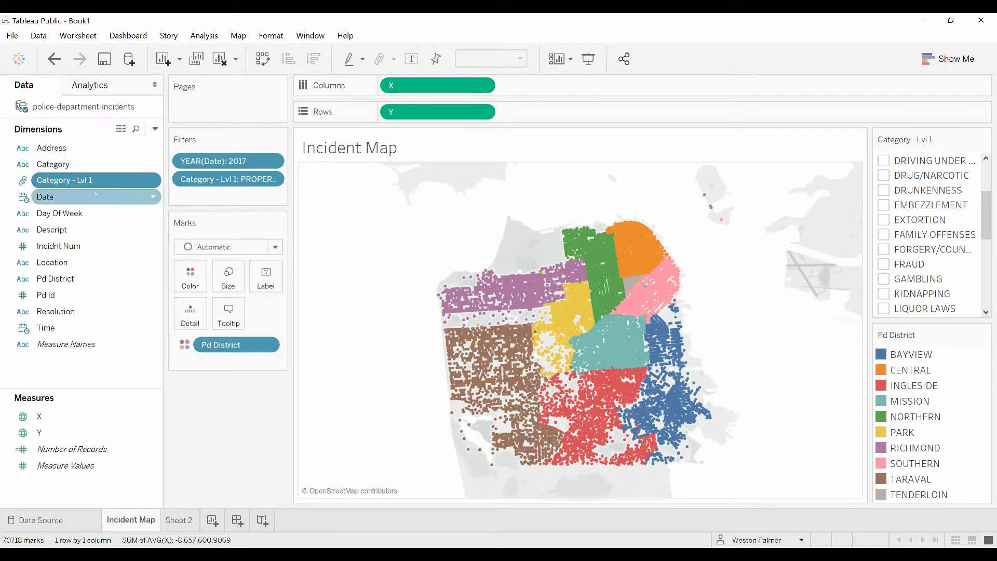
{"action": "left_click", "coordinate": [153, 181]}
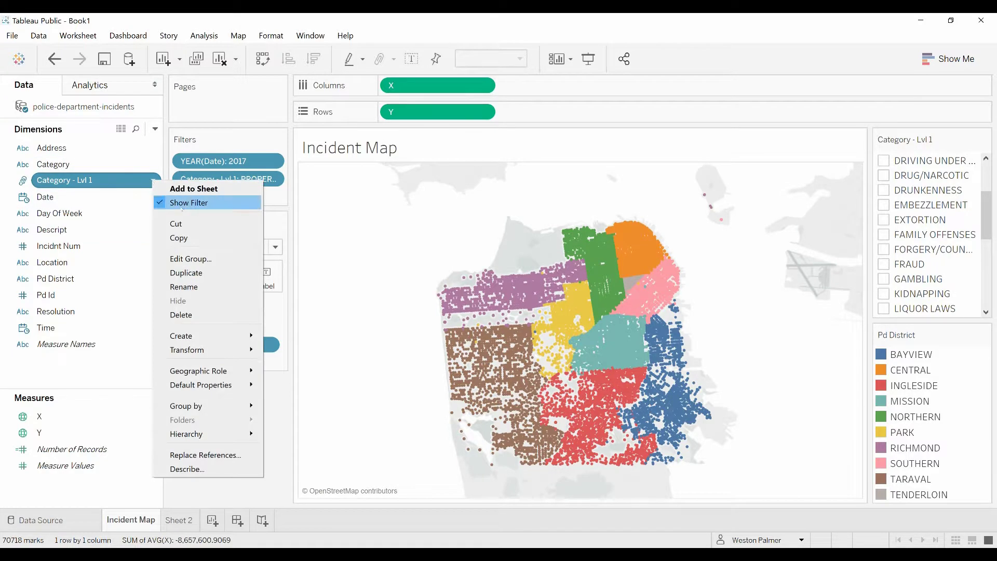
Step: Close the group editor and show only SEX CRIMES incidents on the map
{"action": "left_click", "coordinate": [198, 259]}
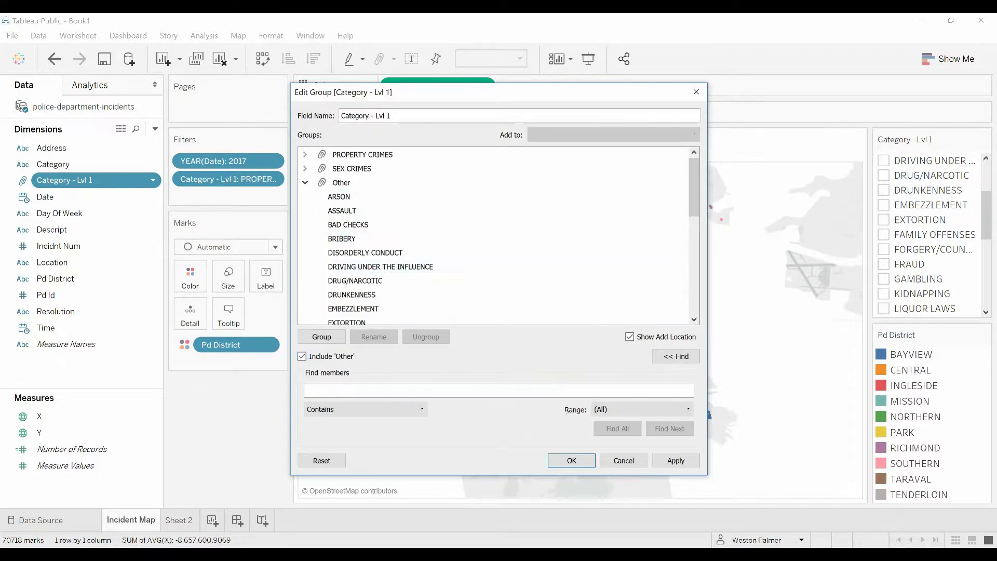
{"action": "left_click", "coordinate": [573, 461]}
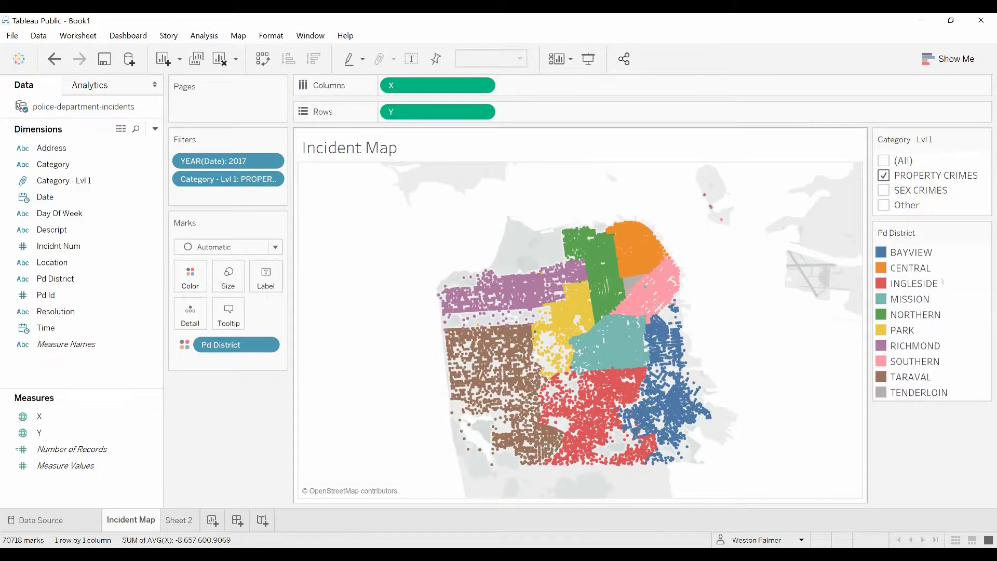
{"action": "left_click", "coordinate": [884, 190]}
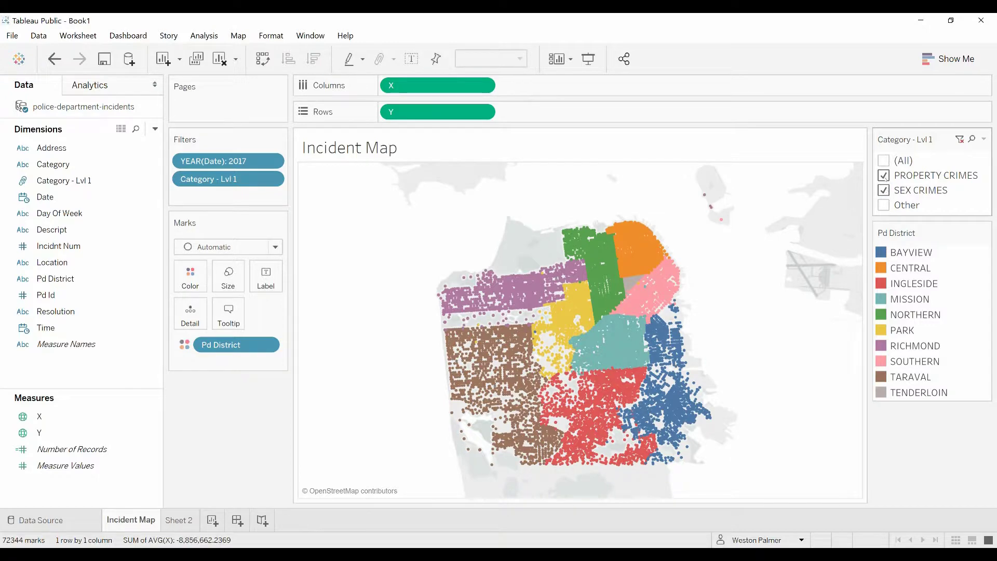
{"action": "left_click", "coordinate": [883, 175]}
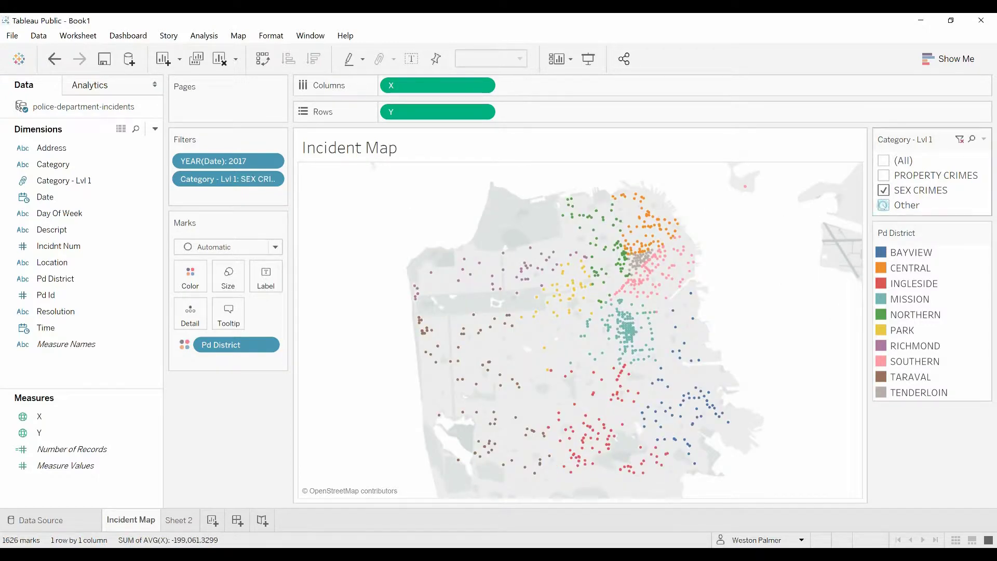
Step: Try the Other category alone, then drop the Category - Lvl 1 filter and go to Sheet 2
{"action": "left_click", "coordinate": [883, 205]}
{"action": "left_click", "coordinate": [883, 190]}
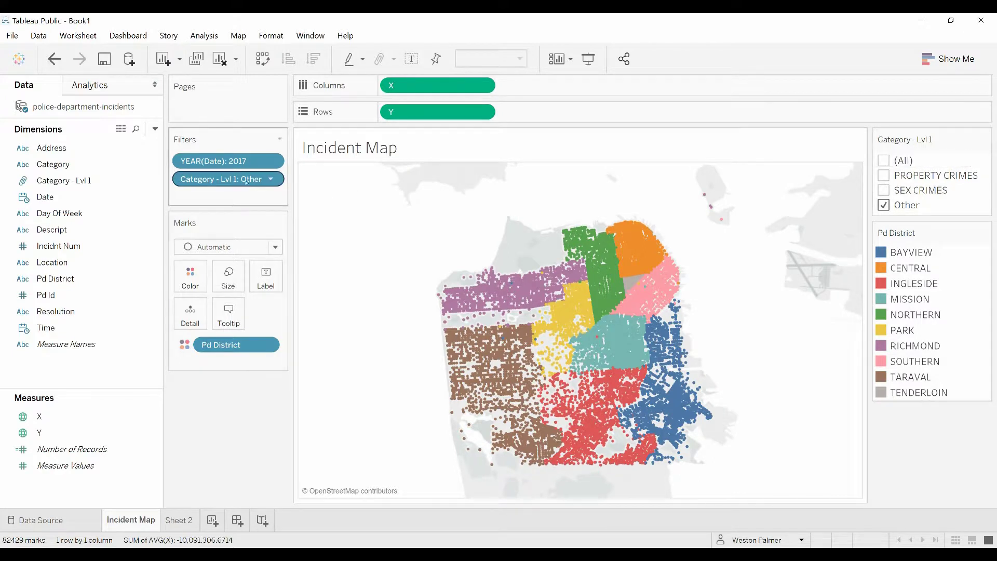
{"action": "left_click_drag", "start_coordinate": [246, 181], "coordinate": [234, 444]}
{"action": "left_click", "coordinate": [183, 520]}
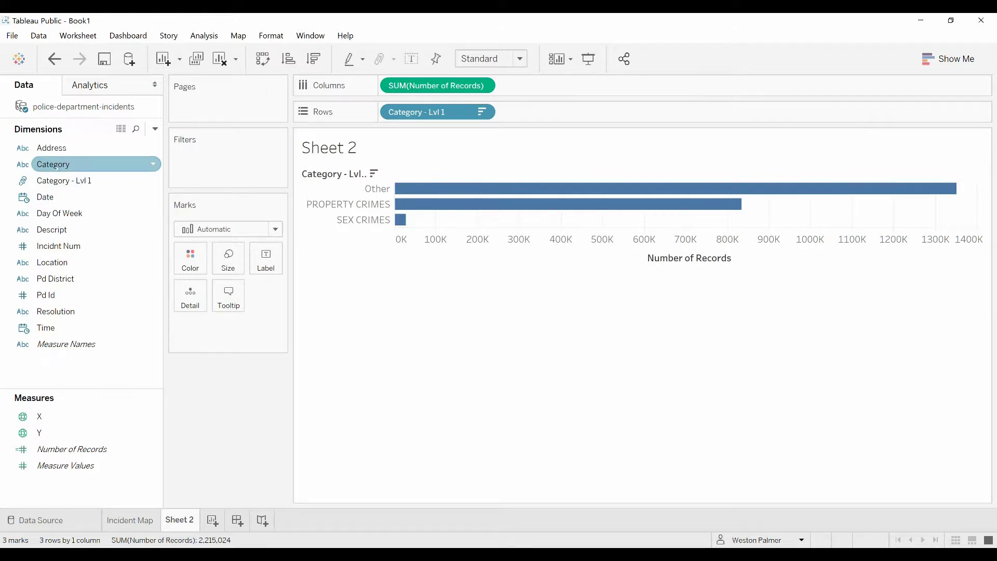
Step: Chart Category sorted descending and select LARCENY/THEFT, VEHICLE THEFT and BURGLARY
{"action": "left_click_drag", "start_coordinate": [58, 165], "coordinate": [423, 114]}
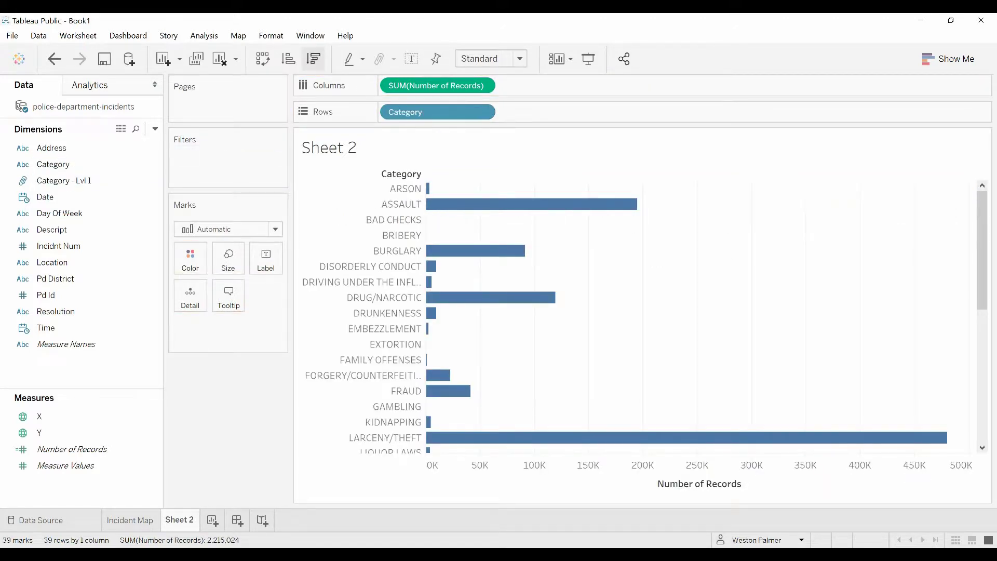
{"action": "left_click", "coordinate": [313, 58]}
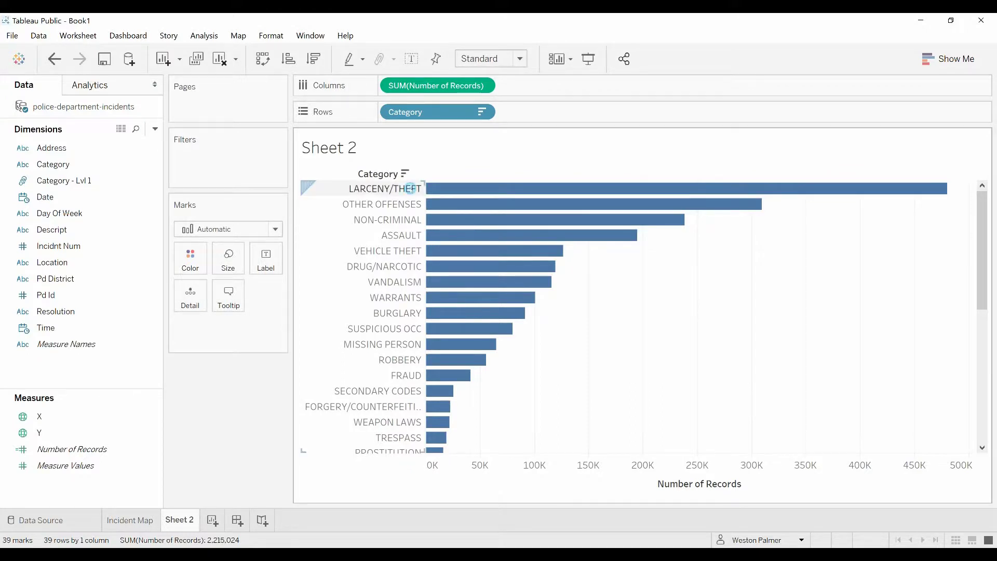
{"action": "left_click", "coordinate": [411, 189]}
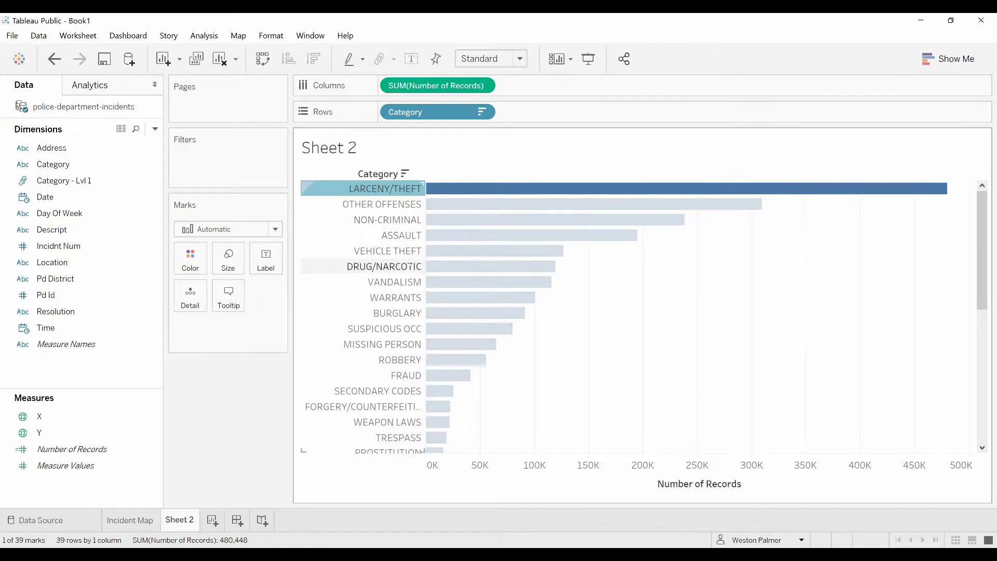
{"action": "left_click", "coordinate": [410, 250], "text": "ctrl"}
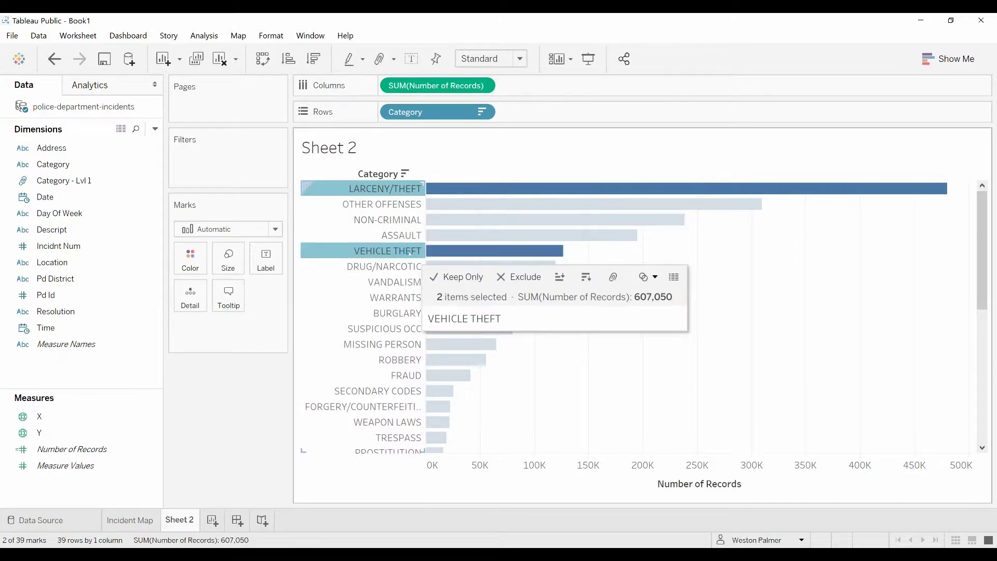
{"action": "left_click", "coordinate": [408, 314], "text": "ctrl"}
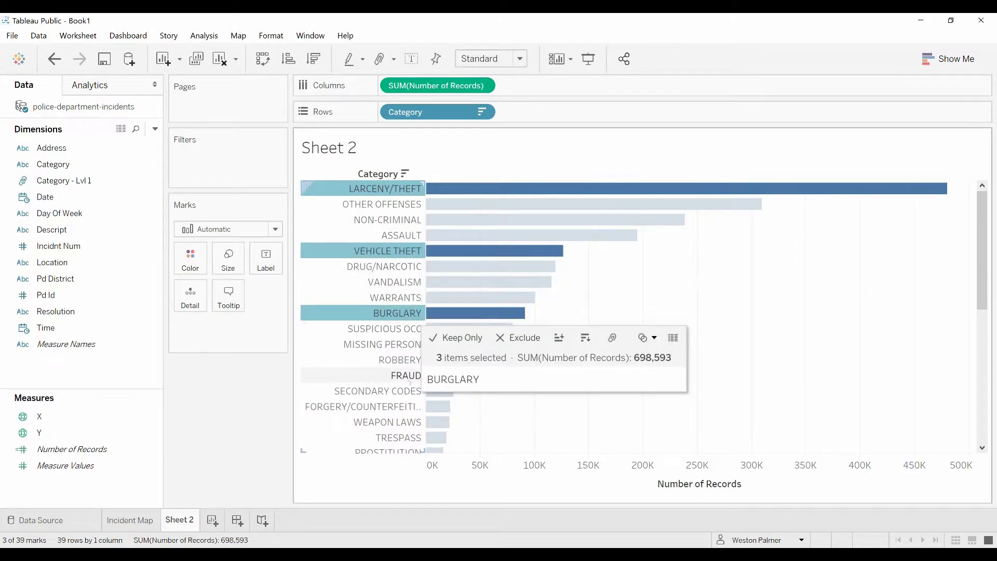
Step: Add STOLEN PROPERTY and RECOVERED VEHICLE to the selected categories
{"action": "scroll", "coordinate": [375, 420], "scroll_direction": "down", "scroll_amount": 2}
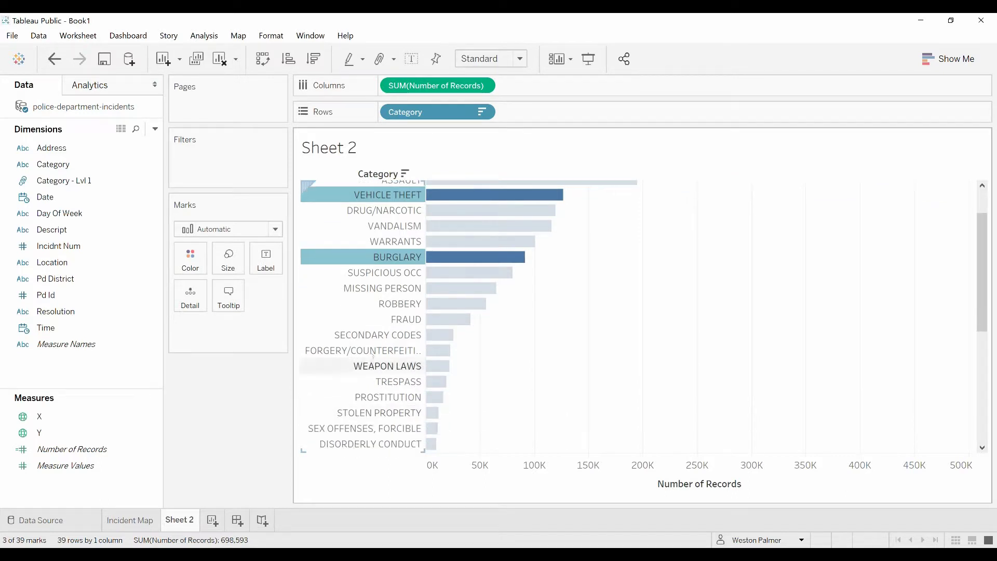
{"action": "scroll", "coordinate": [418, 375], "scroll_direction": "down", "scroll_amount": 2}
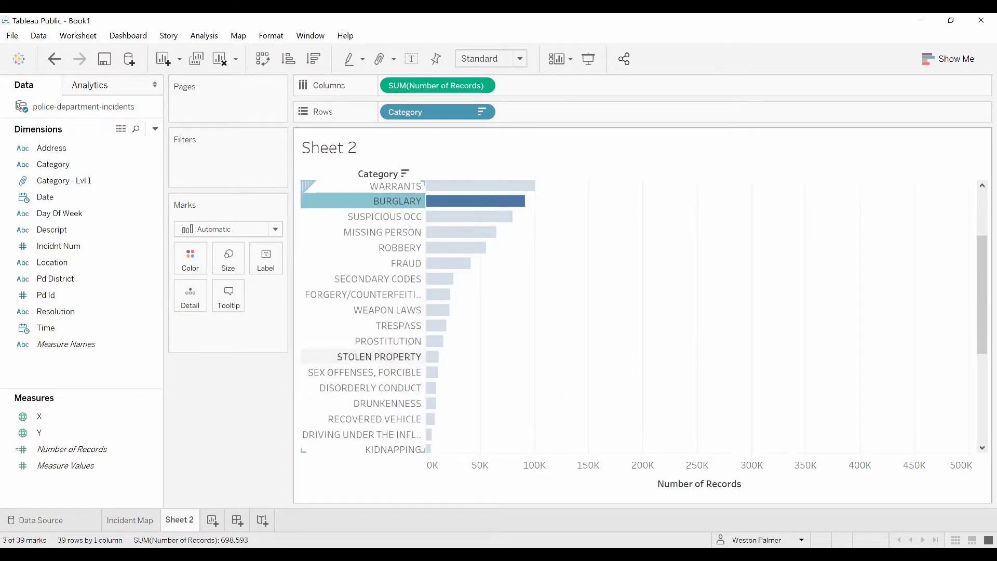
{"action": "left_click", "coordinate": [419, 357], "text": "ctrl"}
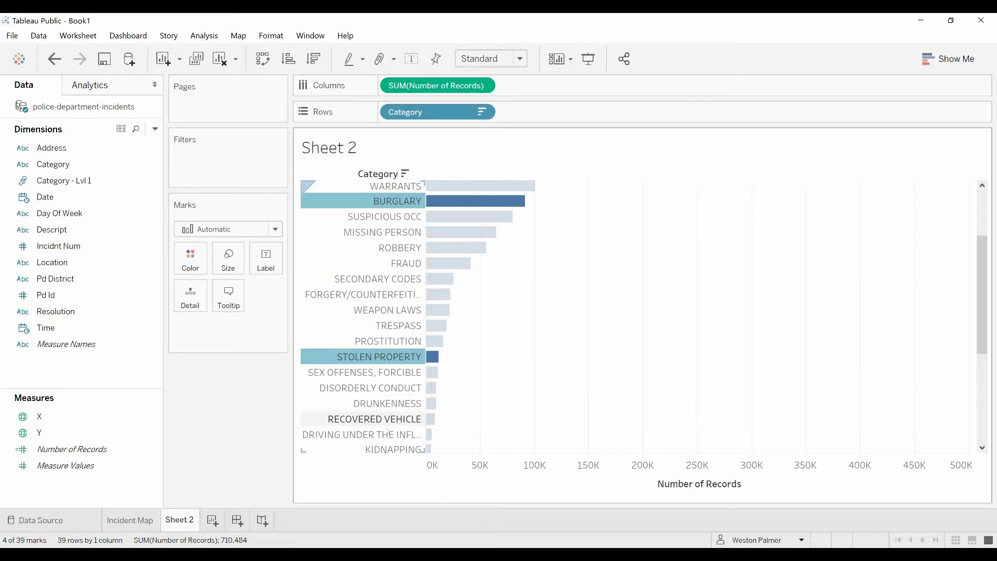
{"action": "scroll", "coordinate": [405, 428], "scroll_direction": "down", "scroll_amount": 2}
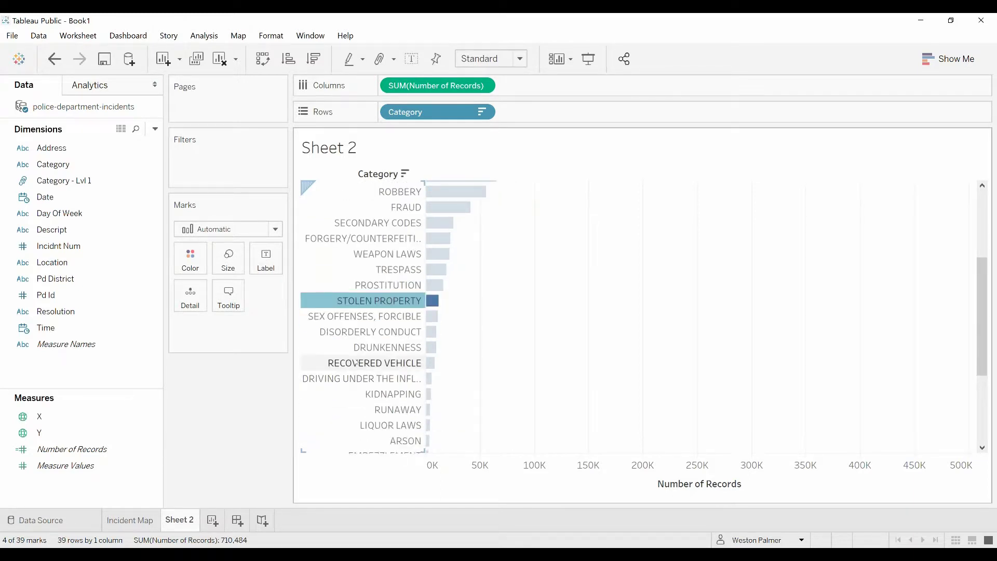
{"action": "left_click", "coordinate": [374, 363], "text": "ctrl"}
{"action": "scroll", "coordinate": [346, 432], "scroll_direction": "down", "scroll_amount": 3}
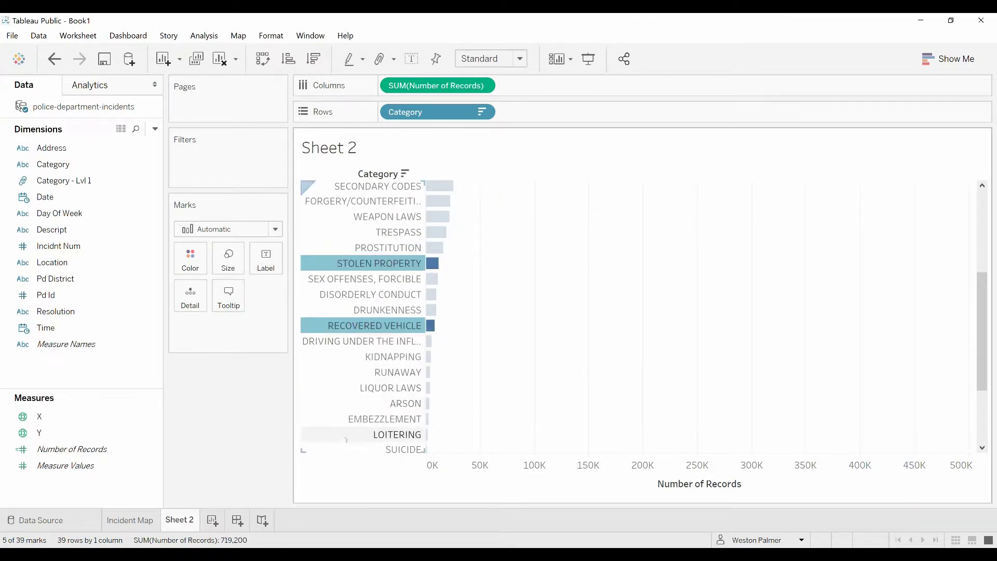
{"action": "scroll", "coordinate": [347, 432], "scroll_direction": "down", "scroll_amount": 2}
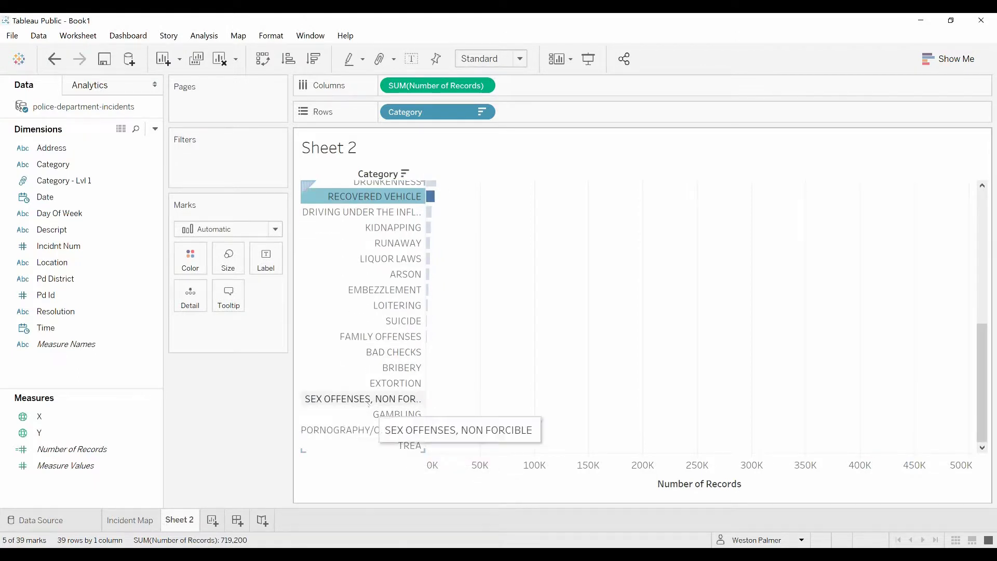
{"action": "mouse_move", "coordinate": [393, 196]}
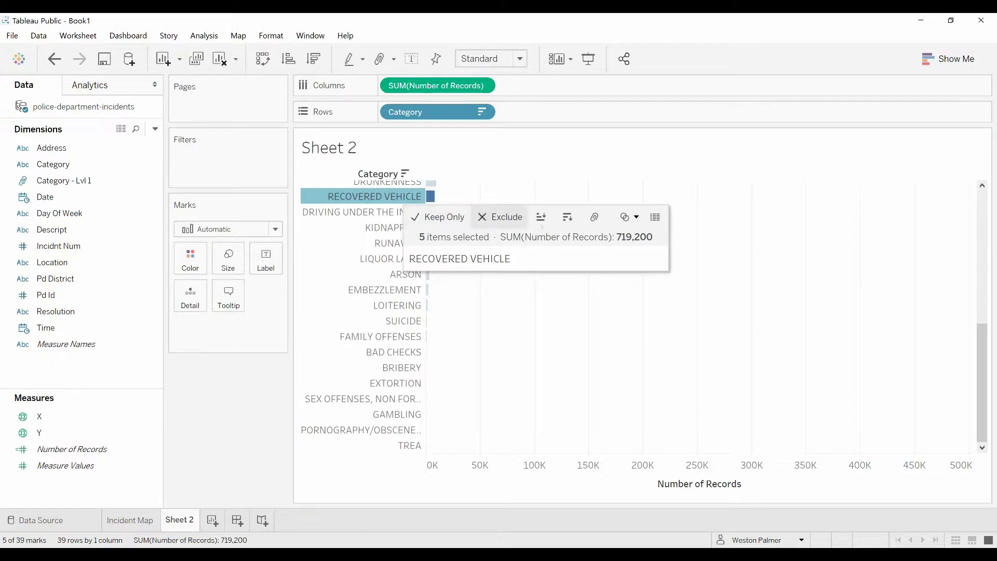
Step: Create a set named 'Property Crimes' from the five selected property-crime categories
{"action": "left_click", "coordinate": [636, 217]}
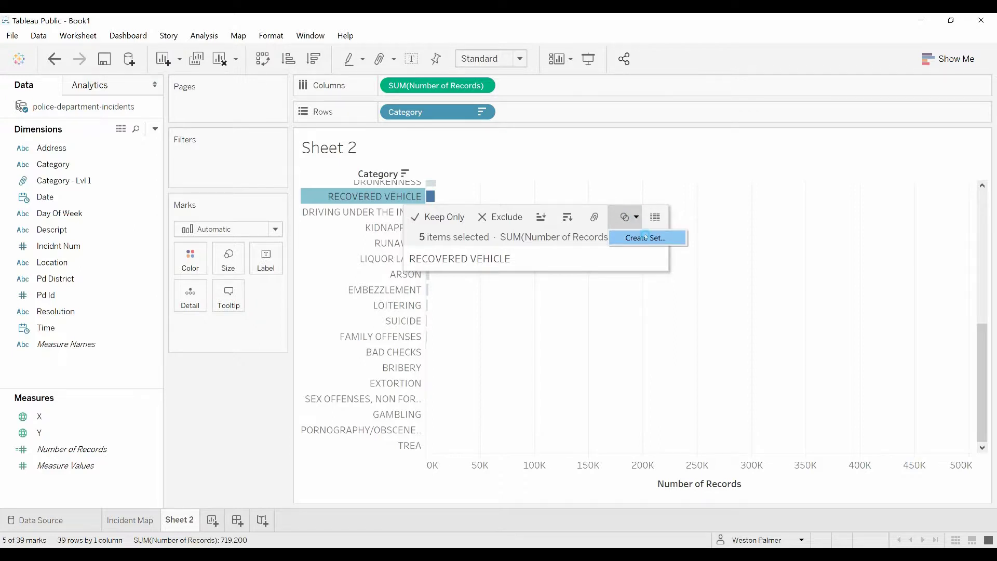
{"action": "left_click", "coordinate": [643, 237]}
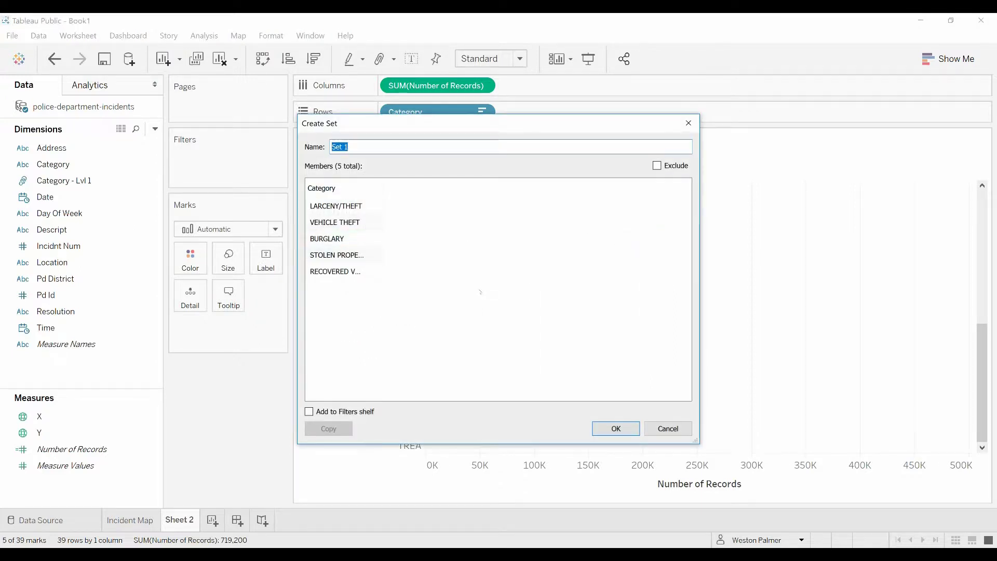
{"action": "type", "text": "Propety"}
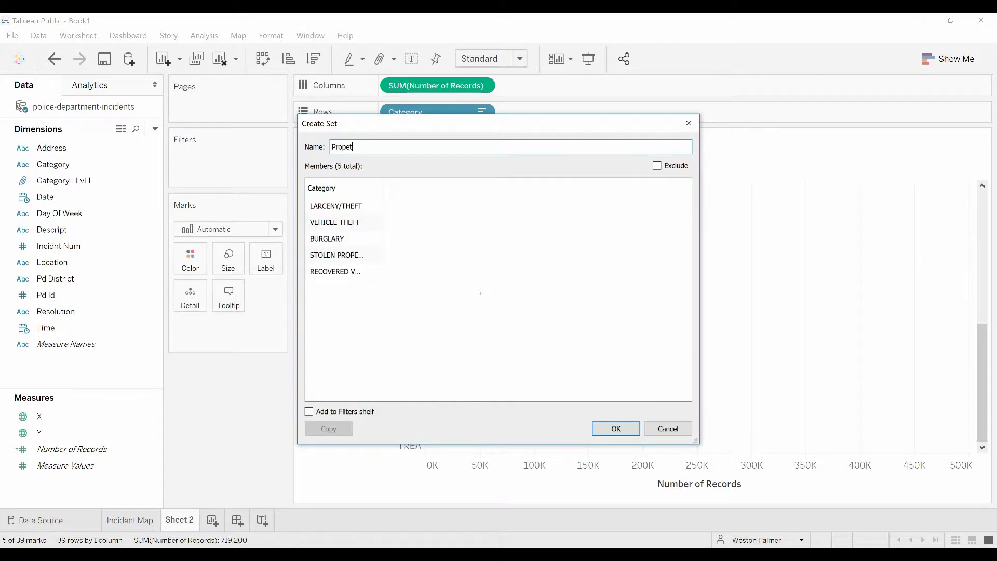
{"action": "key", "text": "BackSpace"}
{"action": "type", "text": "rty Crimes"}
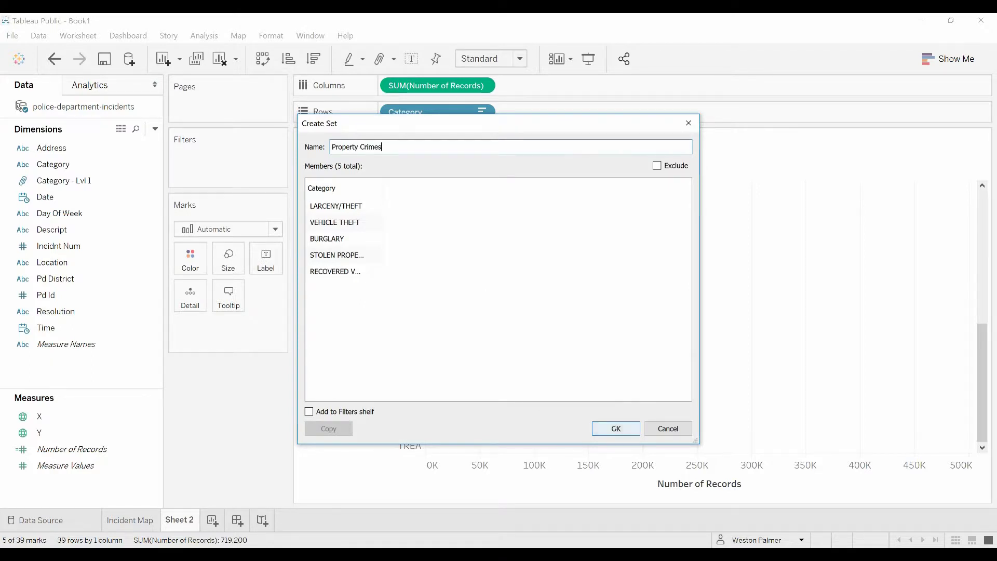
{"action": "left_click", "coordinate": [605, 428]}
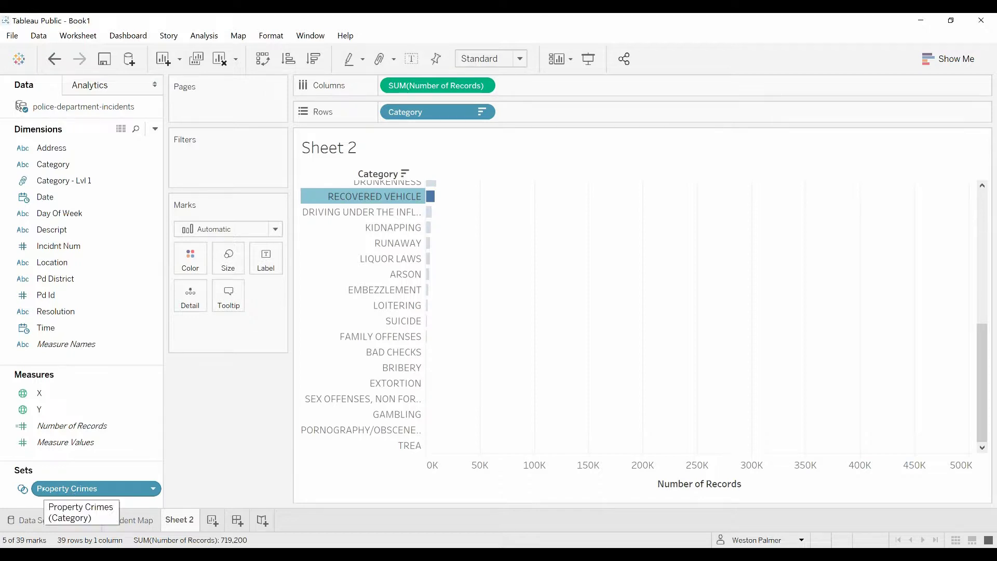
Step: Clear the category selection and filter the chart to the Property Crimes set
{"action": "left_click", "coordinate": [373, 196]}
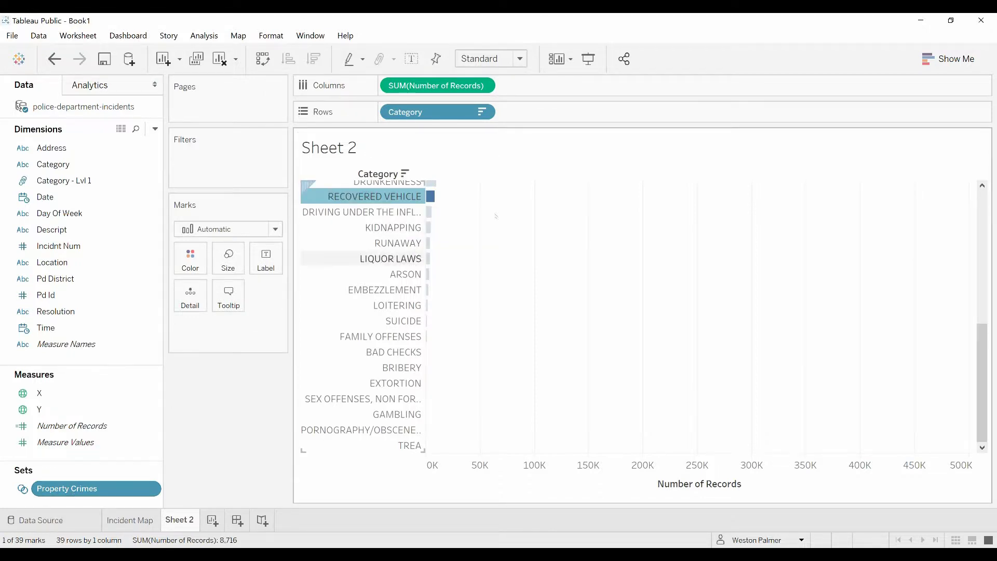
{"action": "left_click", "coordinate": [503, 199]}
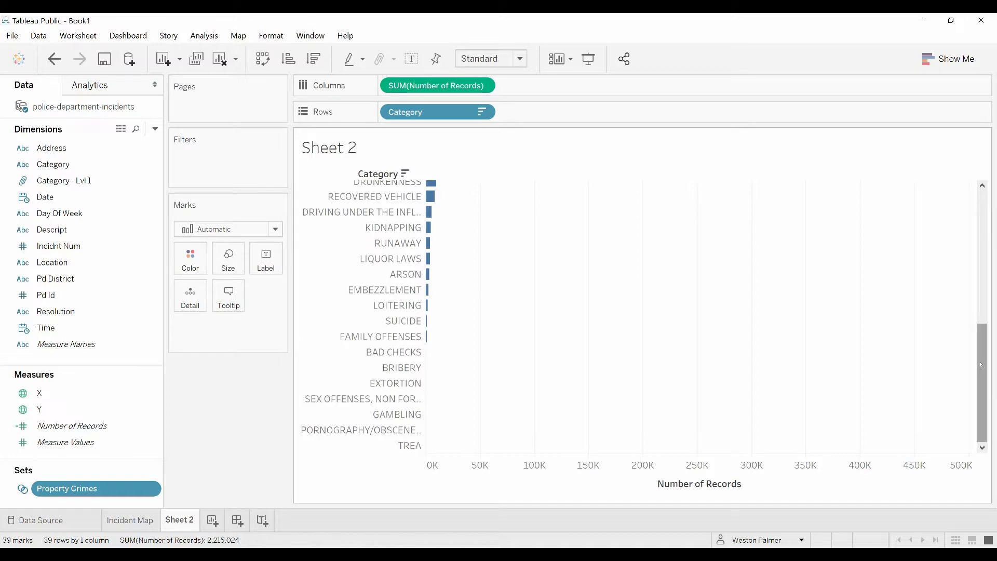
{"action": "left_click_drag", "start_coordinate": [980, 364], "coordinate": [980, 233]}
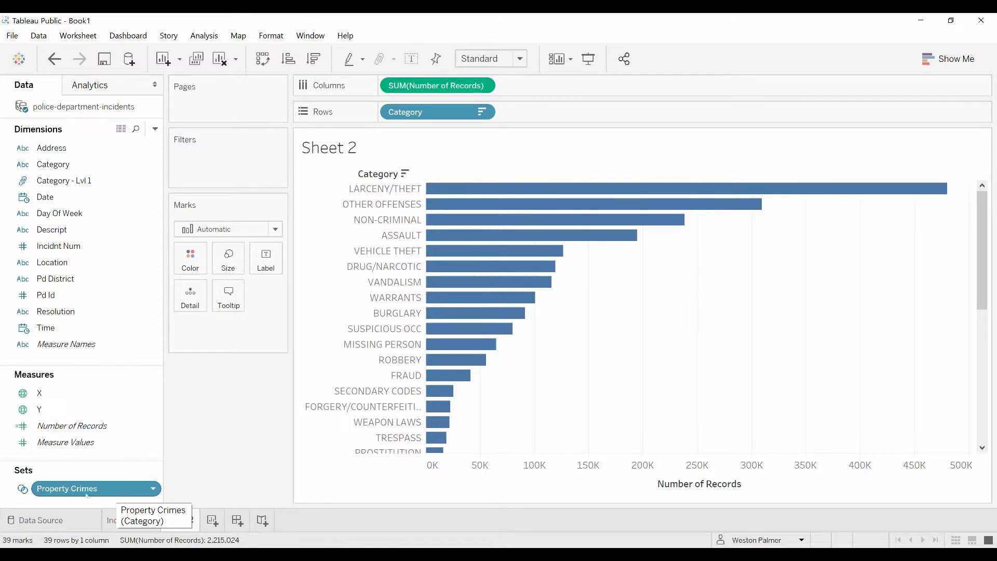
{"action": "left_click_drag", "start_coordinate": [82, 489], "coordinate": [227, 174]}
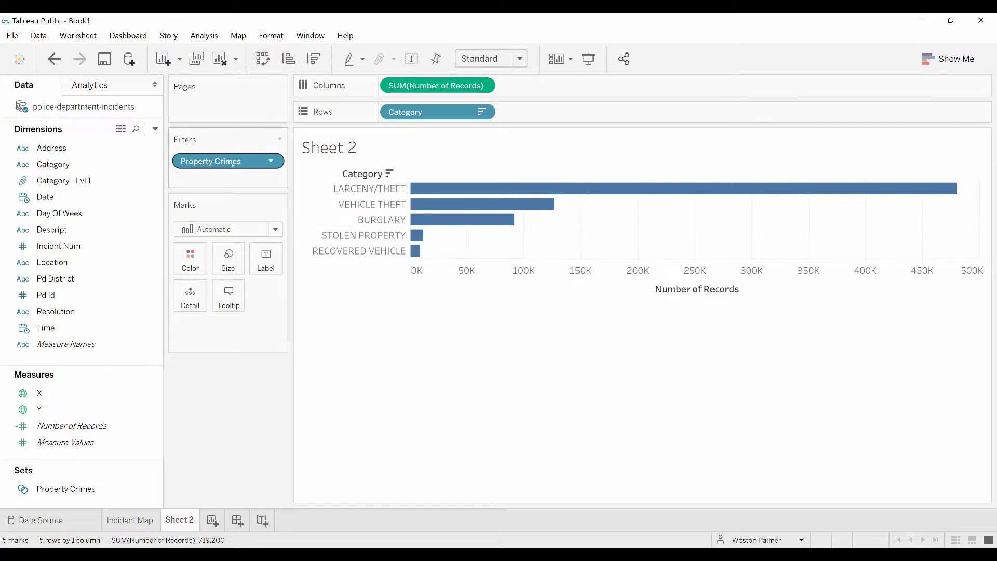
Step: Replace the Property Crimes filter with In/Out colouring across all 39 category bars
{"action": "left_click_drag", "start_coordinate": [233, 164], "coordinate": [197, 270]}
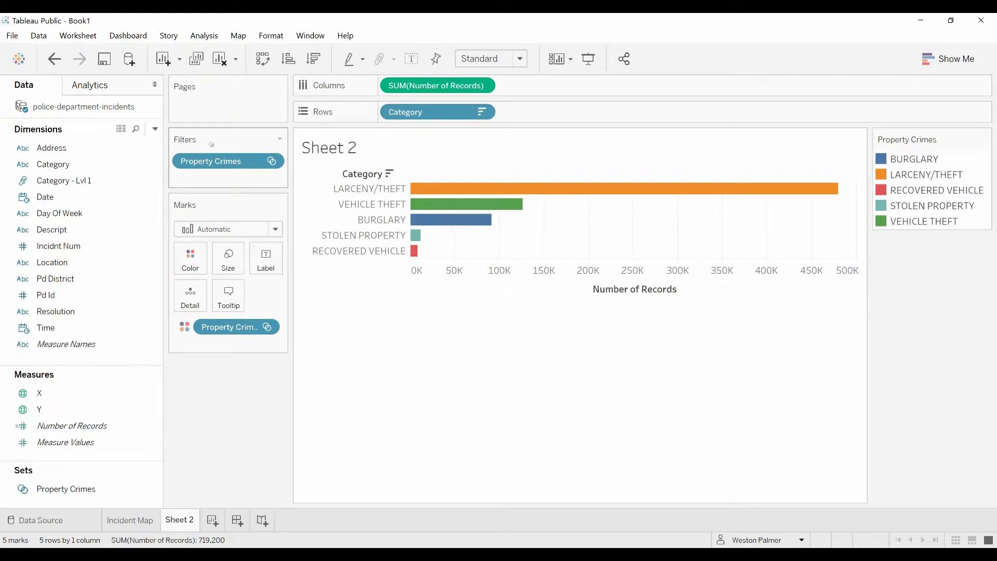
{"action": "left_click_drag", "start_coordinate": [217, 161], "coordinate": [206, 437]}
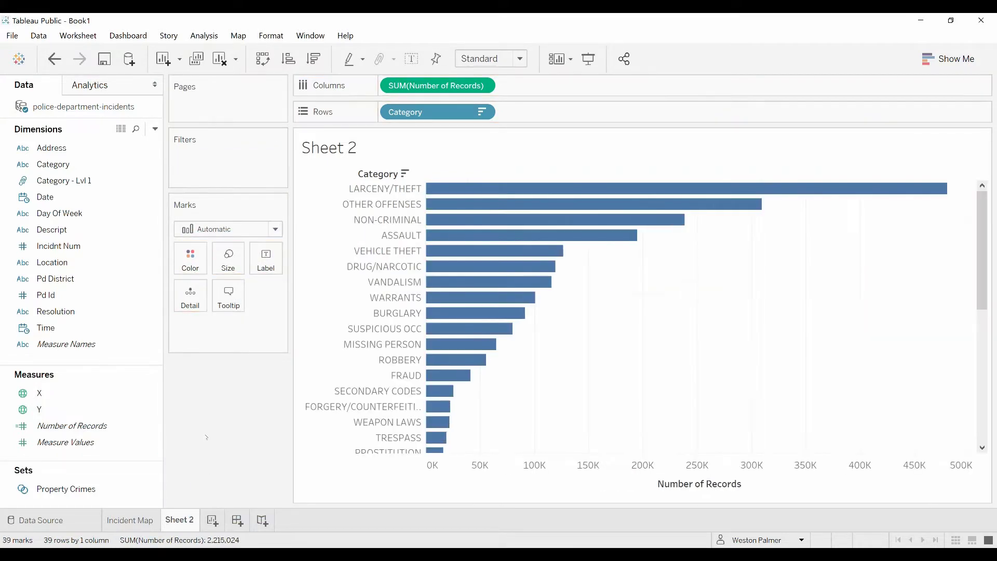
{"action": "left_click_drag", "start_coordinate": [67, 488], "coordinate": [191, 260]}
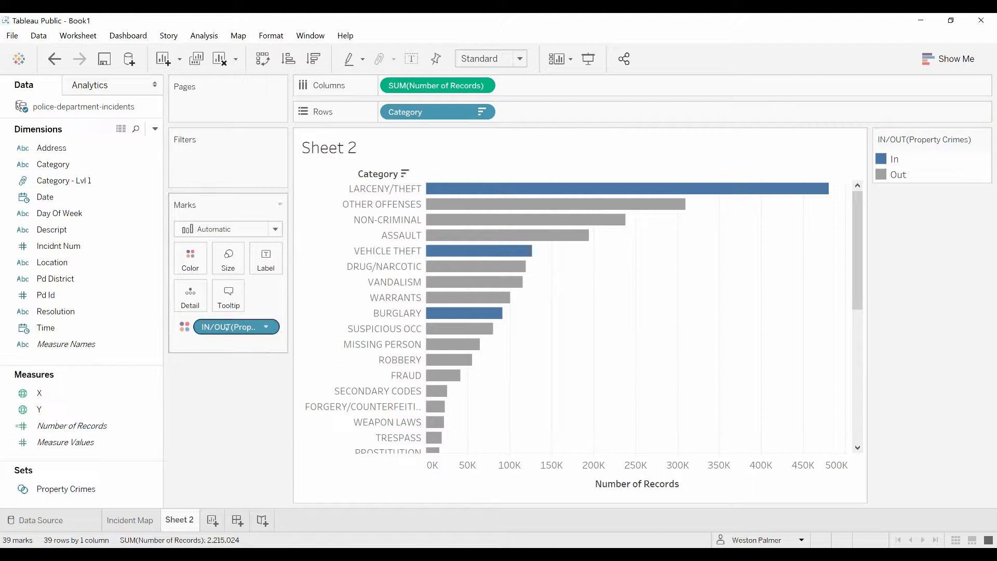
Step: Remove the In/Out colouring and select LARCENY/THEFT, ASSAULT, ROBBERY, WEAPON LAWS and KIDNAPPING bars
{"action": "left_click_drag", "start_coordinate": [226, 327], "coordinate": [204, 419]}
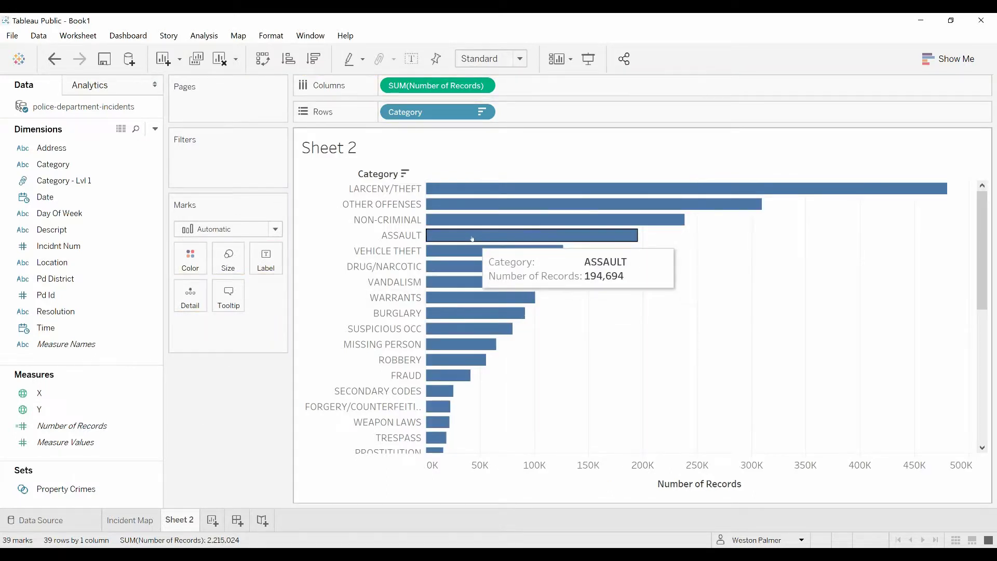
{"action": "left_click", "coordinate": [468, 189]}
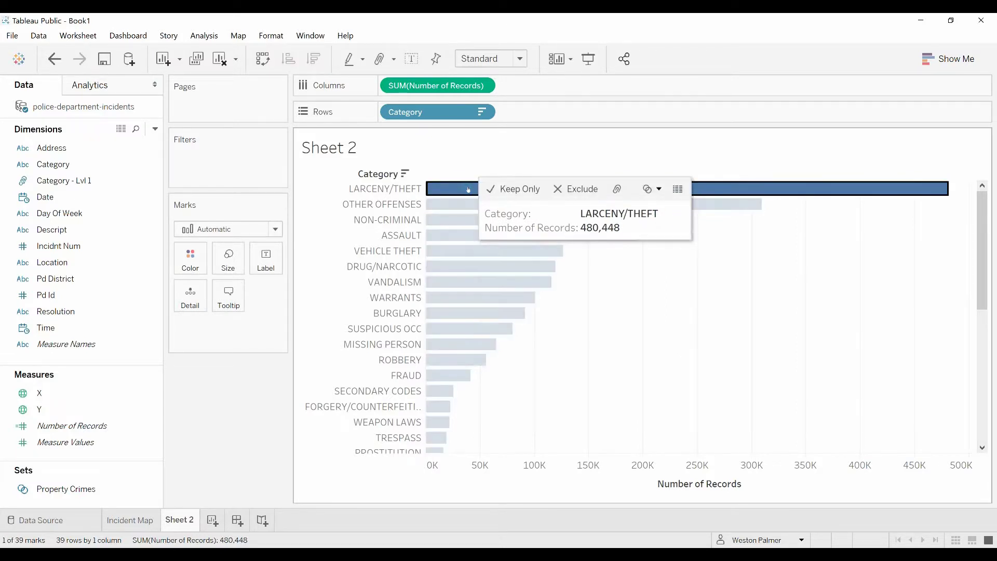
{"action": "left_click", "coordinate": [444, 238], "text": "ctrl"}
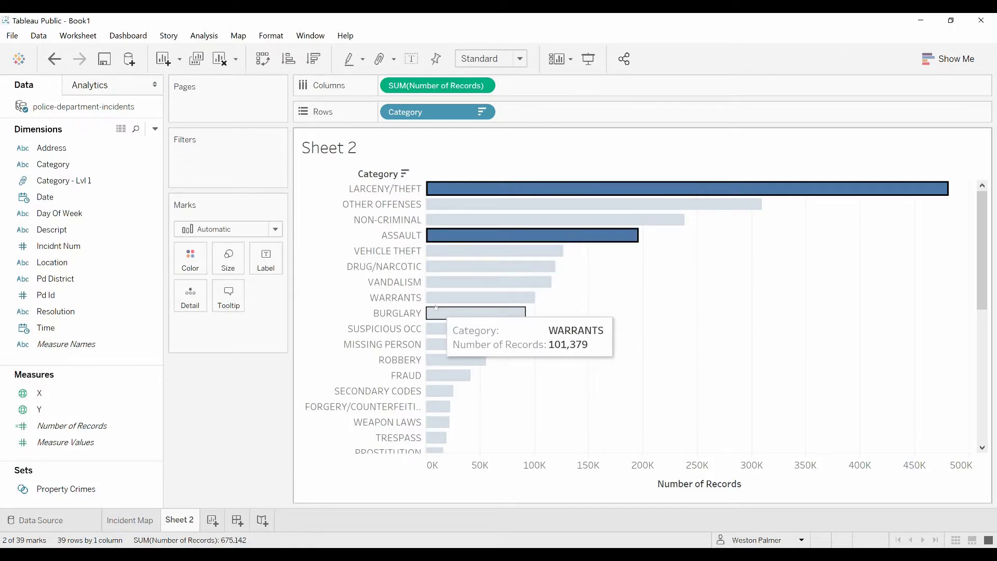
{"action": "left_click", "coordinate": [439, 360], "text": "ctrl"}
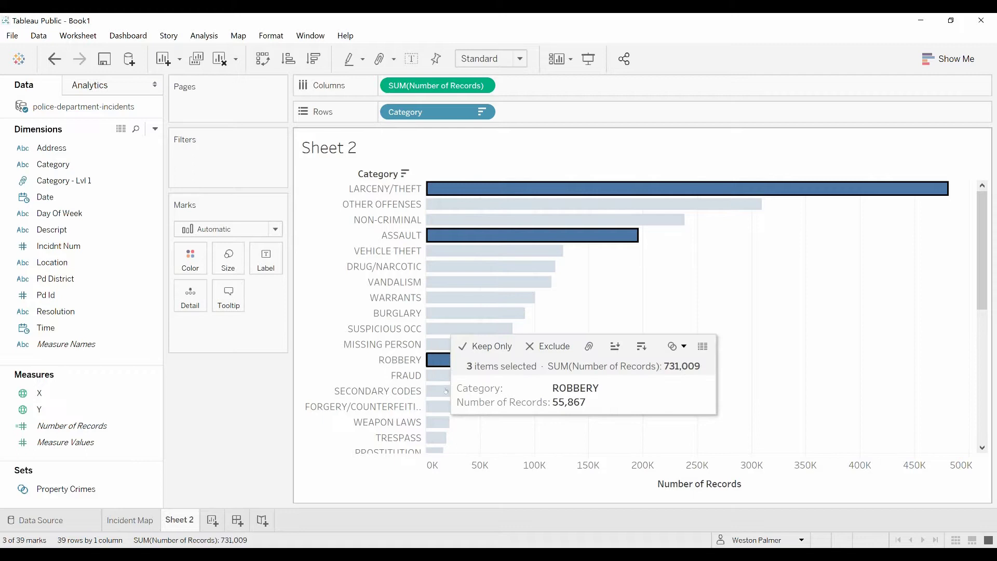
{"action": "left_click", "coordinate": [446, 417], "text": "ctrl"}
{"action": "scroll", "coordinate": [474, 395], "scroll_direction": "down", "scroll_amount": 5}
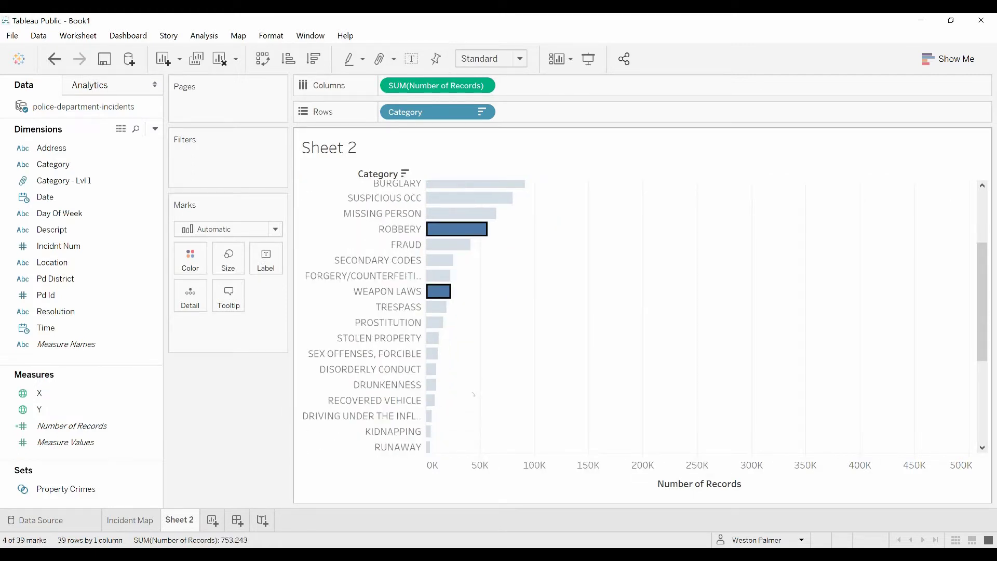
{"action": "scroll", "coordinate": [464, 392], "scroll_direction": "down", "scroll_amount": 2}
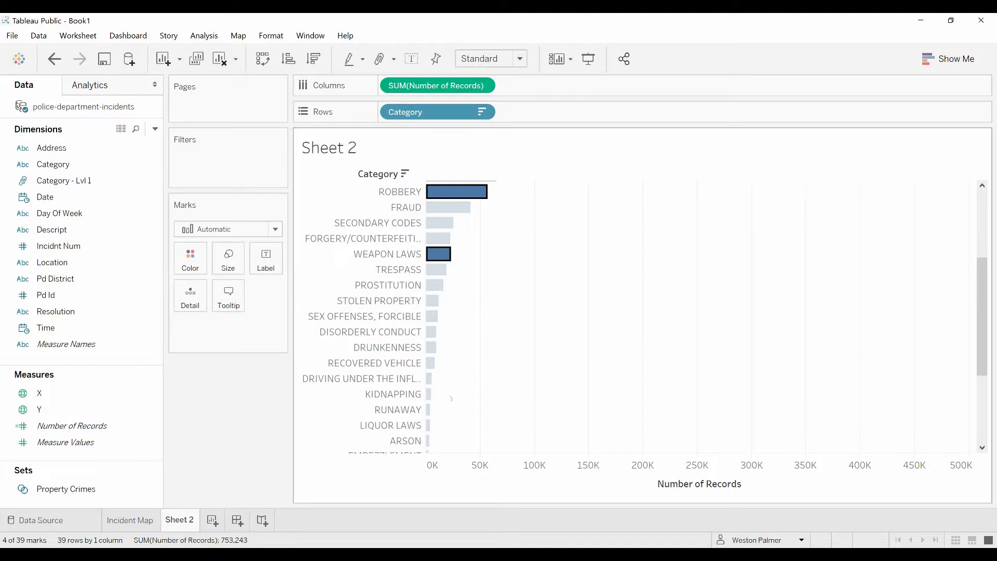
{"action": "scroll", "coordinate": [451, 398], "scroll_direction": "down", "scroll_amount": 2}
{"action": "left_click", "coordinate": [429, 356], "text": "ctrl"}
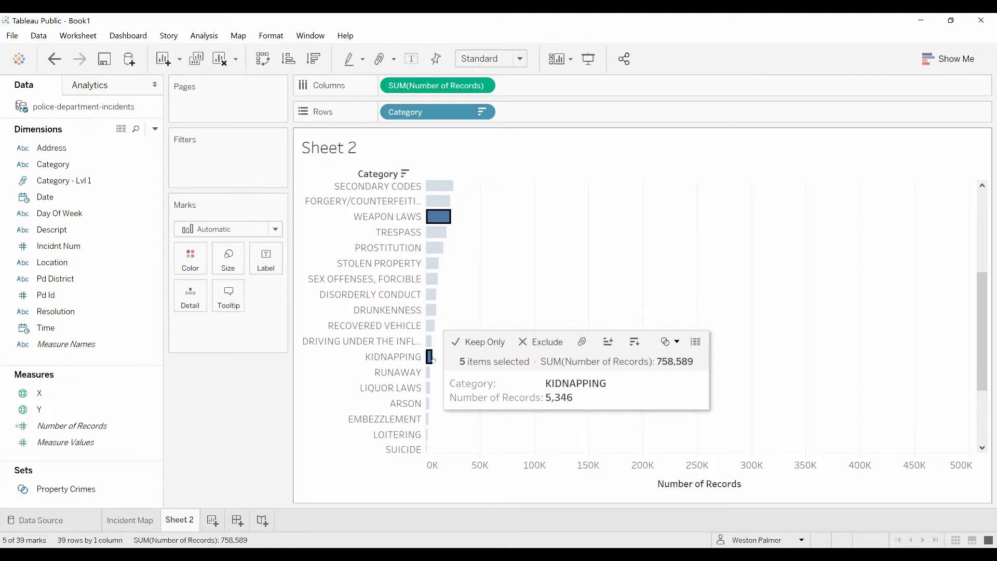
Step: Create a set named 'Violent Crimes' from the five selected bars, then clear the selection
{"action": "left_click", "coordinate": [669, 341]}
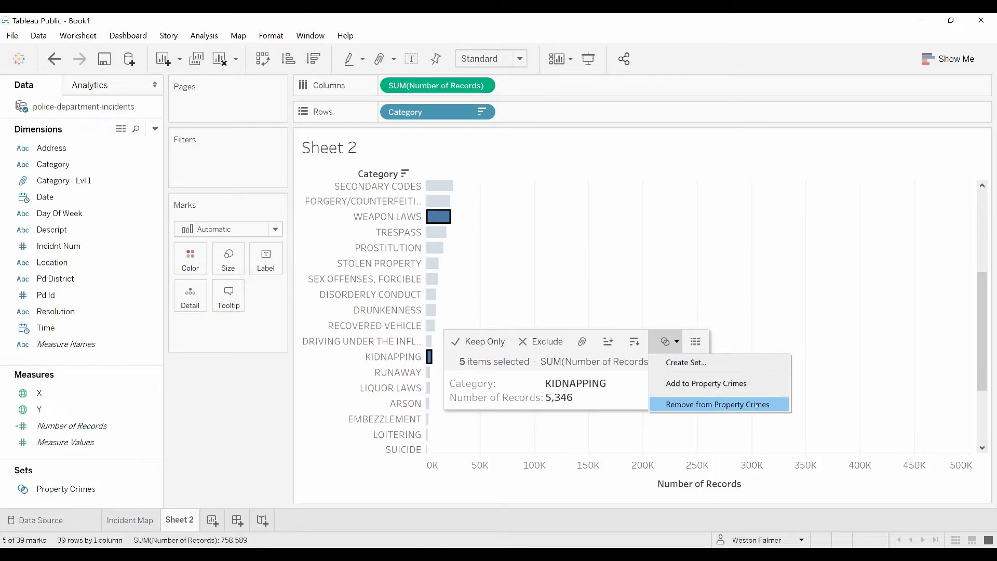
{"action": "left_click", "coordinate": [686, 363]}
{"action": "type", "text": "V"}
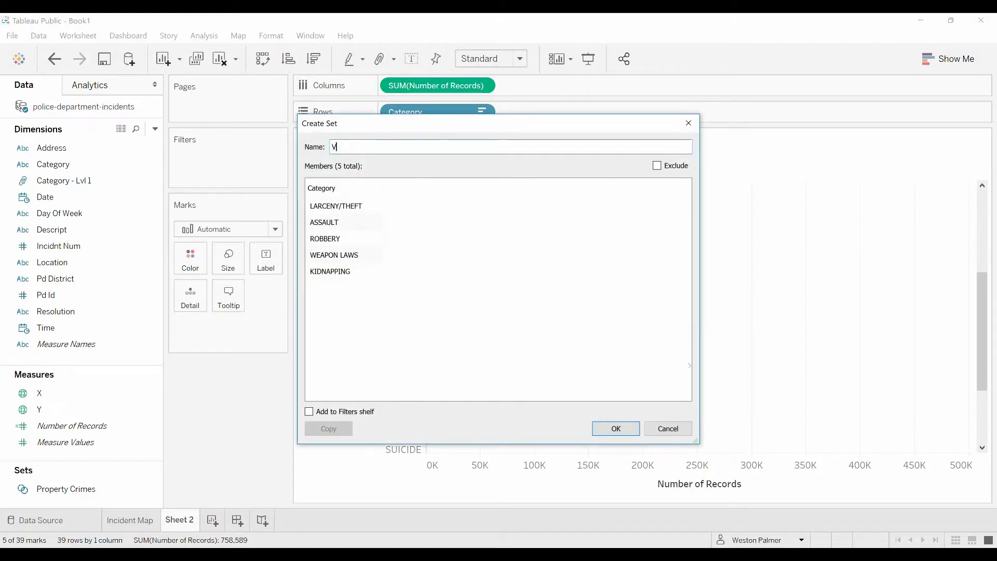
{"action": "type", "text": "iolent Crimes"}
{"action": "left_click", "coordinate": [616, 429]}
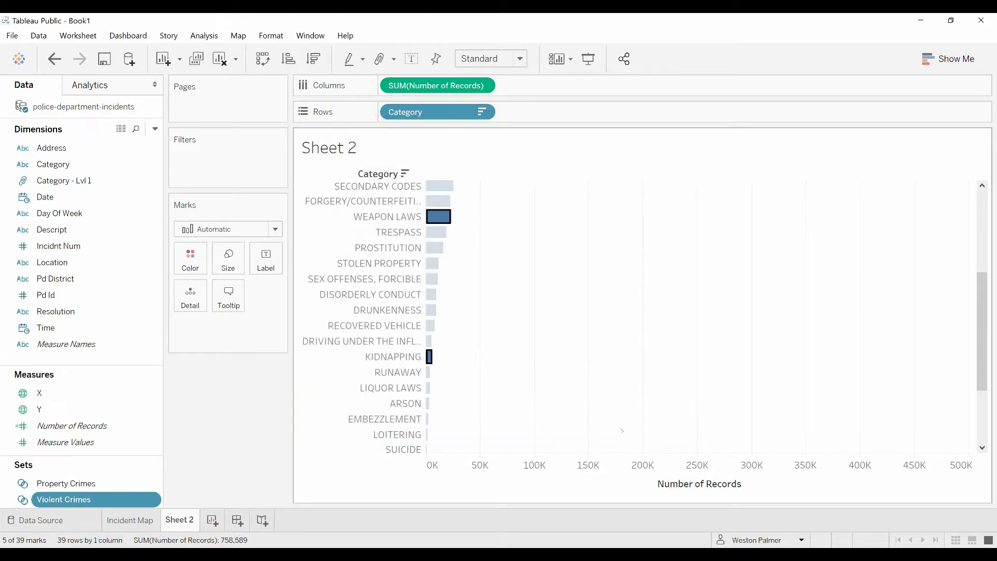
{"action": "left_click", "coordinate": [410, 217]}
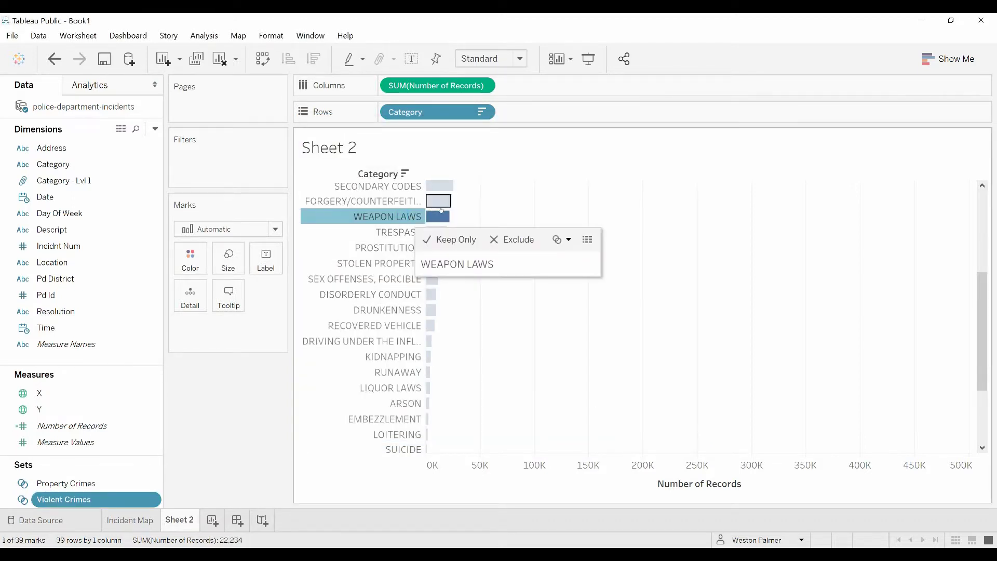
{"action": "left_click", "coordinate": [410, 217]}
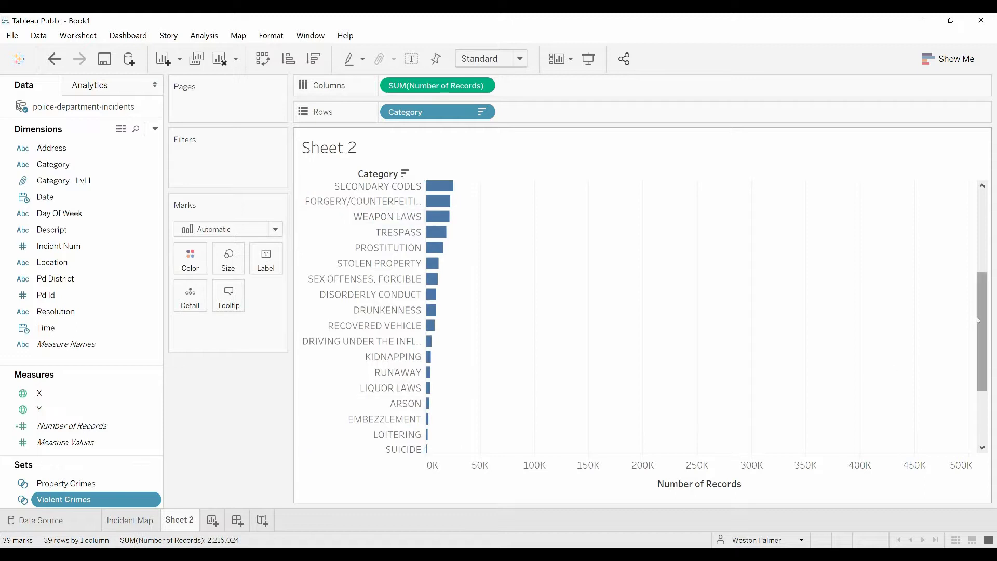
{"action": "scroll", "coordinate": [977, 318], "scroll_direction": "up", "scroll_amount": 5}
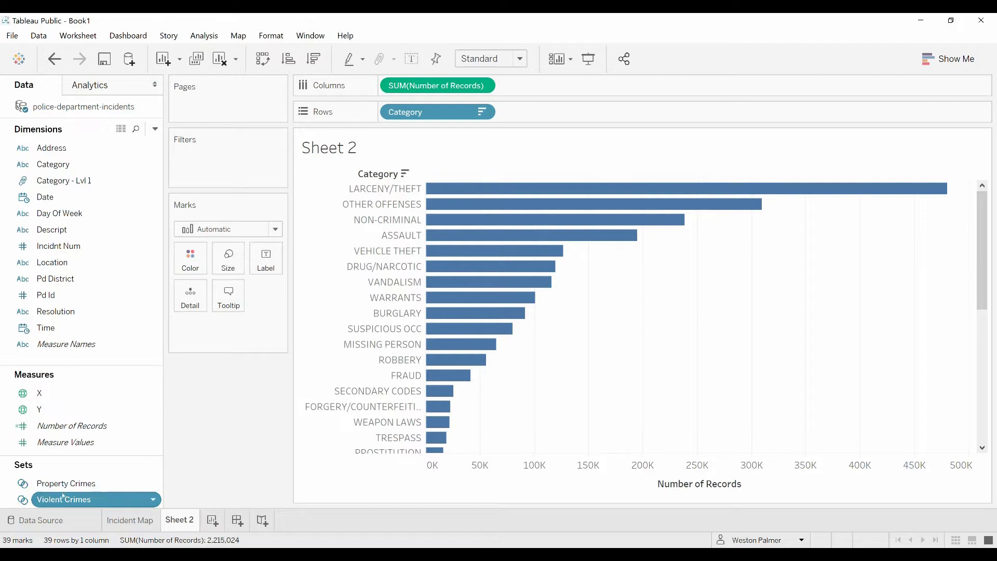
Step: Try Violent Crimes and Property Crimes as filters and Property Crimes as colour, then remove all set pills
{"action": "left_click_drag", "start_coordinate": [66, 499], "coordinate": [208, 161]}
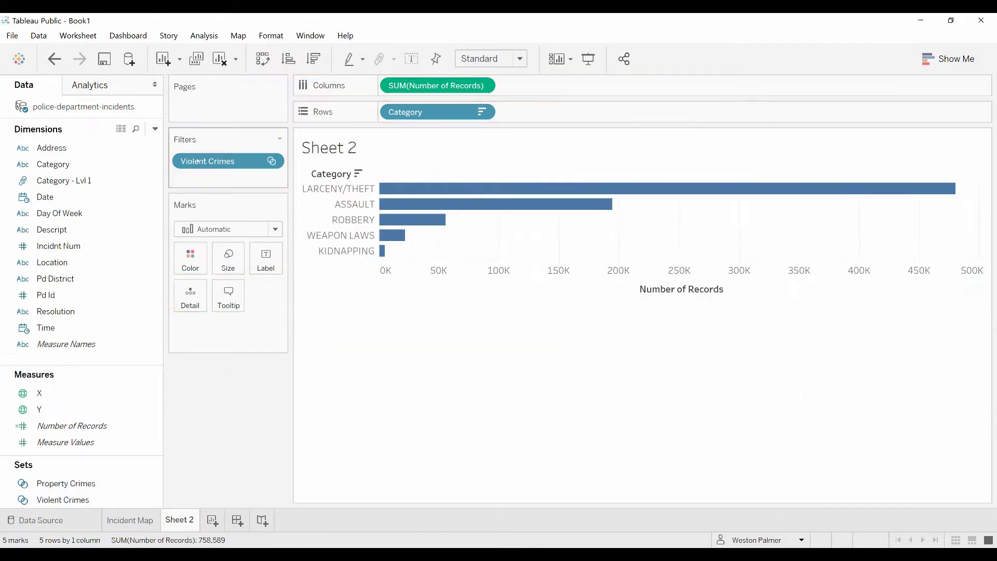
{"action": "left_click_drag", "start_coordinate": [66, 483], "coordinate": [219, 184]}
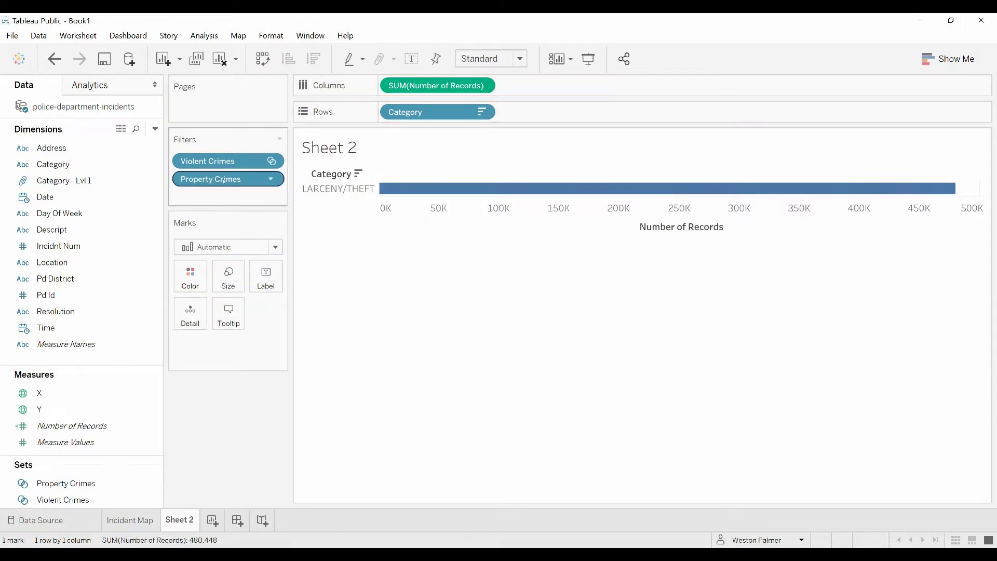
{"action": "left_click_drag", "start_coordinate": [218, 178], "coordinate": [241, 436]}
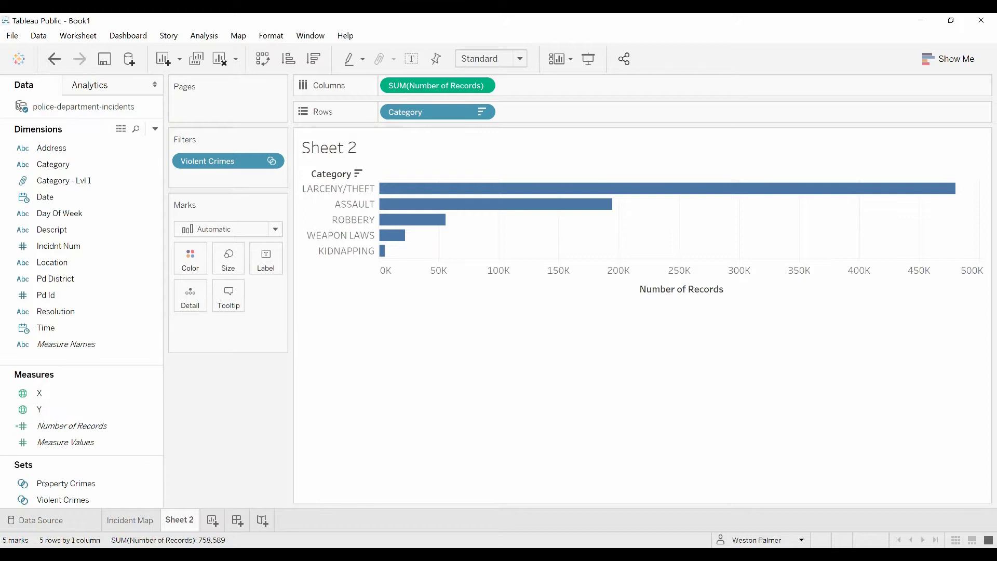
{"action": "left_click_drag", "start_coordinate": [46, 483], "coordinate": [191, 255]}
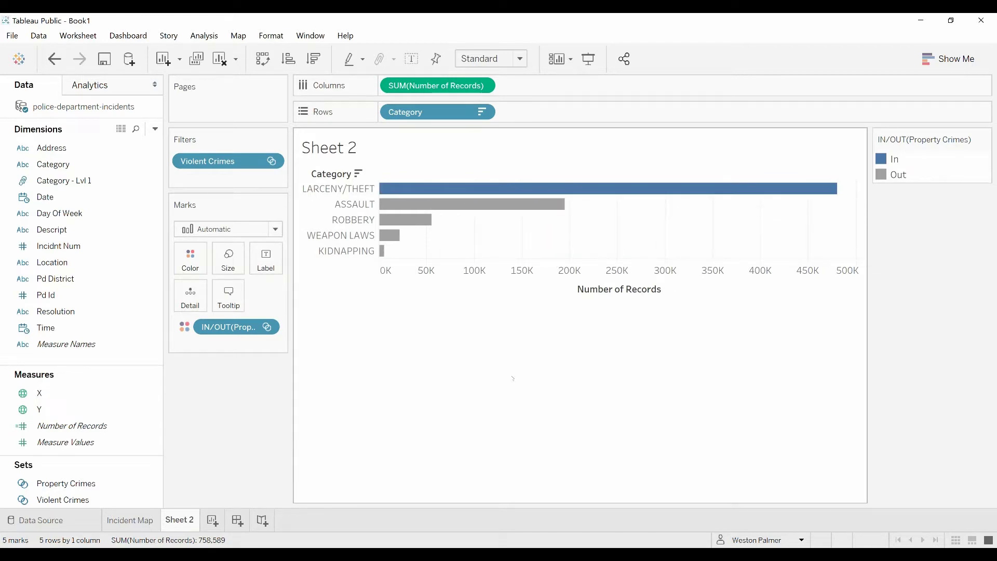
{"action": "left_click_drag", "start_coordinate": [228, 327], "coordinate": [193, 431]}
{"action": "left_click_drag", "start_coordinate": [226, 161], "coordinate": [208, 423]}
Step: Filter the Incident Map by Property Crimes, briefly add then remove Violent Crimes, and return to Sheet 2
{"action": "left_click", "coordinate": [148, 521]}
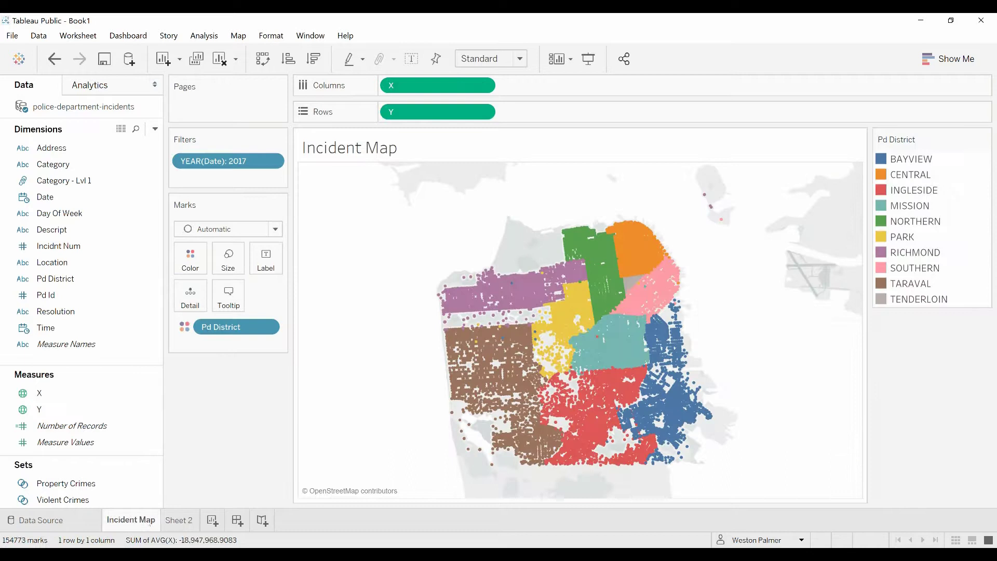
{"action": "left_click", "coordinate": [62, 483]}
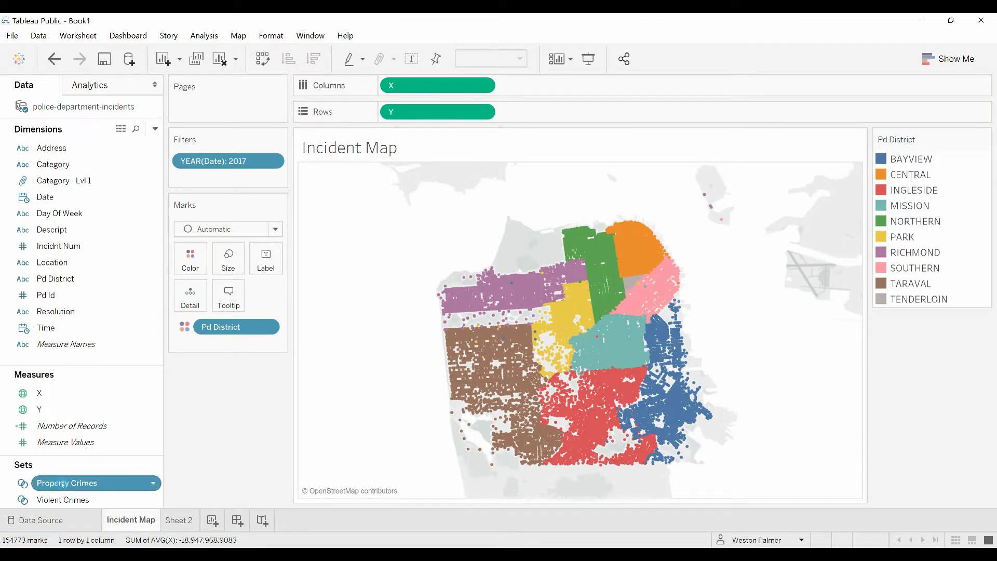
{"action": "left_click_drag", "start_coordinate": [62, 483], "coordinate": [208, 179]}
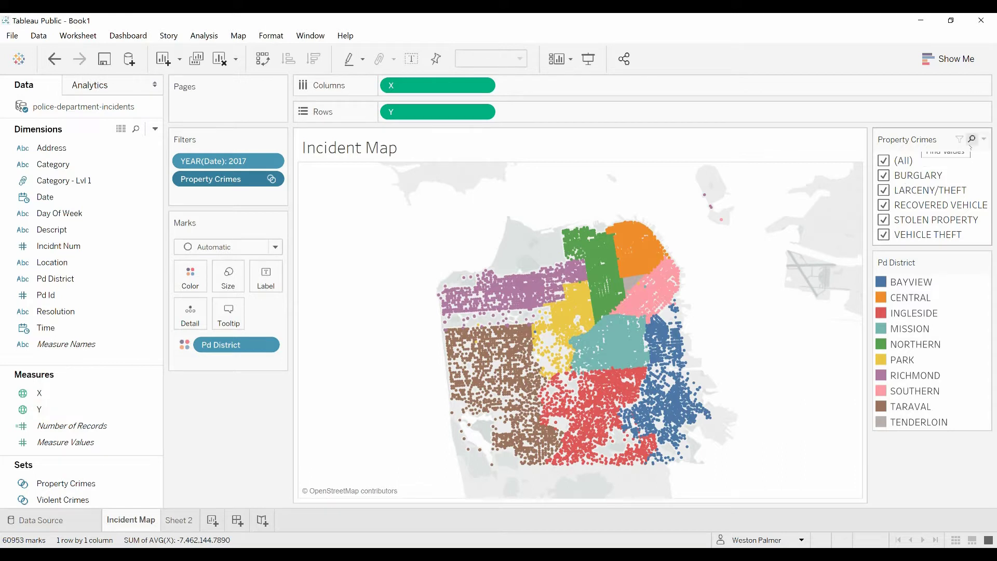
{"action": "left_click_drag", "start_coordinate": [58, 501], "coordinate": [199, 198]}
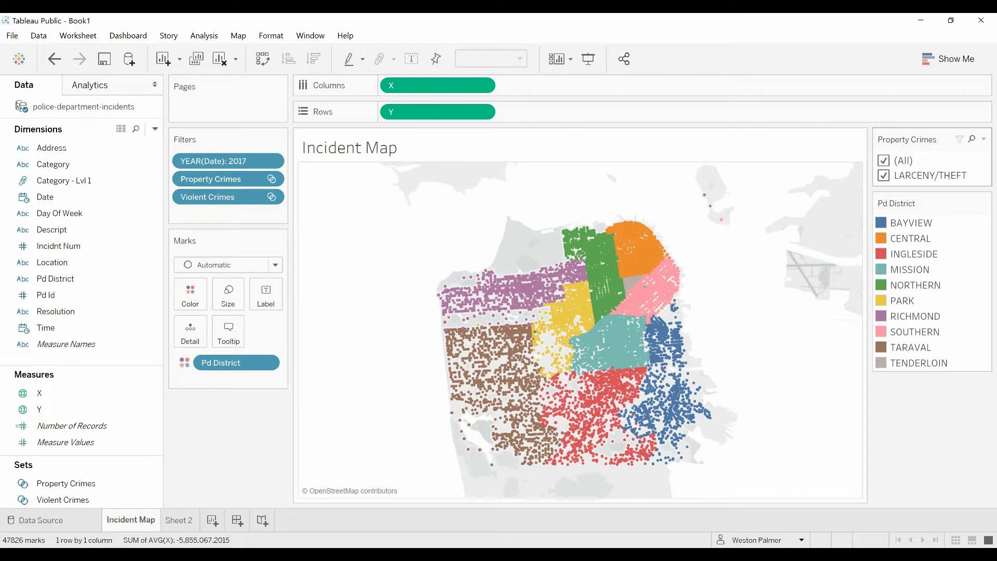
{"action": "left_click_drag", "start_coordinate": [244, 196], "coordinate": [209, 432]}
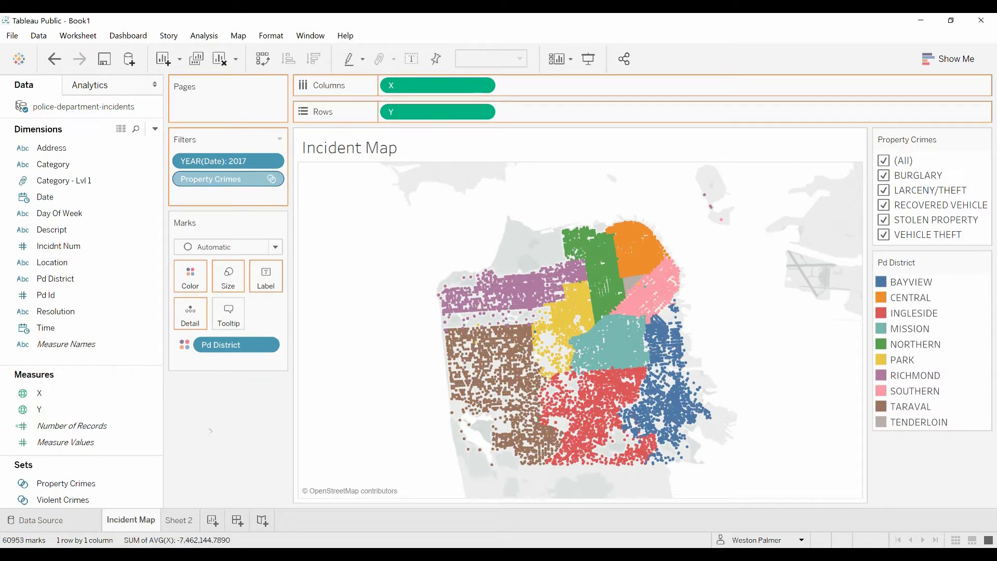
{"action": "left_click", "coordinate": [179, 520]}
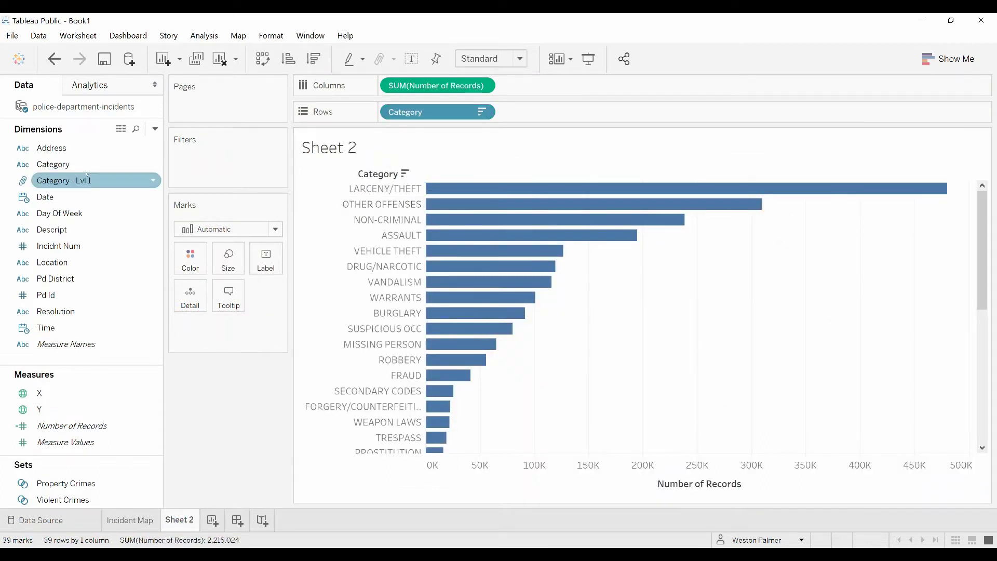
Step: On a new sheet, chart Category - Lvl 1 groups by Number of Records, sorted descending
{"action": "left_click", "coordinate": [212, 520]}
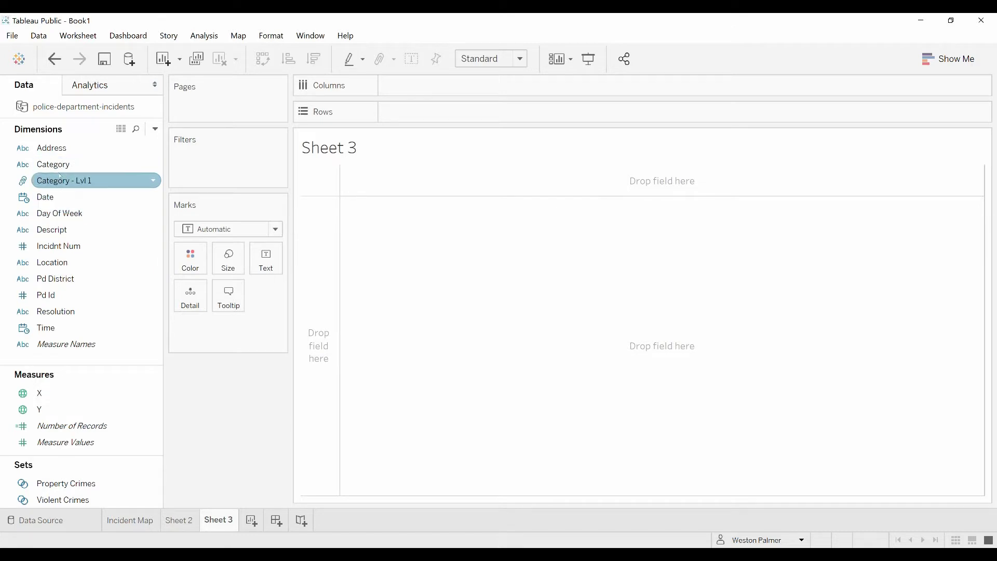
{"action": "left_click_drag", "start_coordinate": [62, 180], "coordinate": [415, 112]}
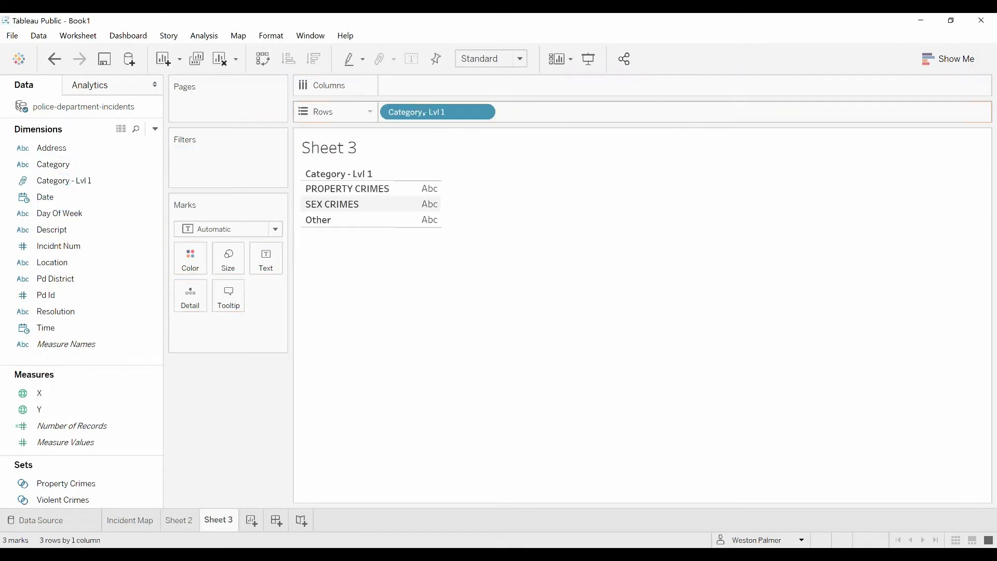
{"action": "left_click_drag", "start_coordinate": [72, 426], "coordinate": [426, 94]}
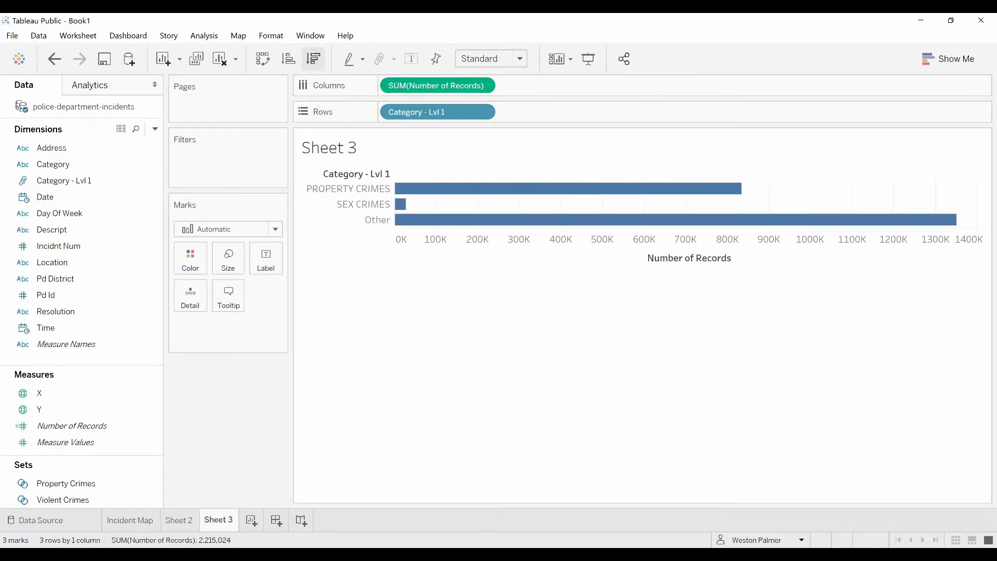
{"action": "left_click", "coordinate": [314, 59]}
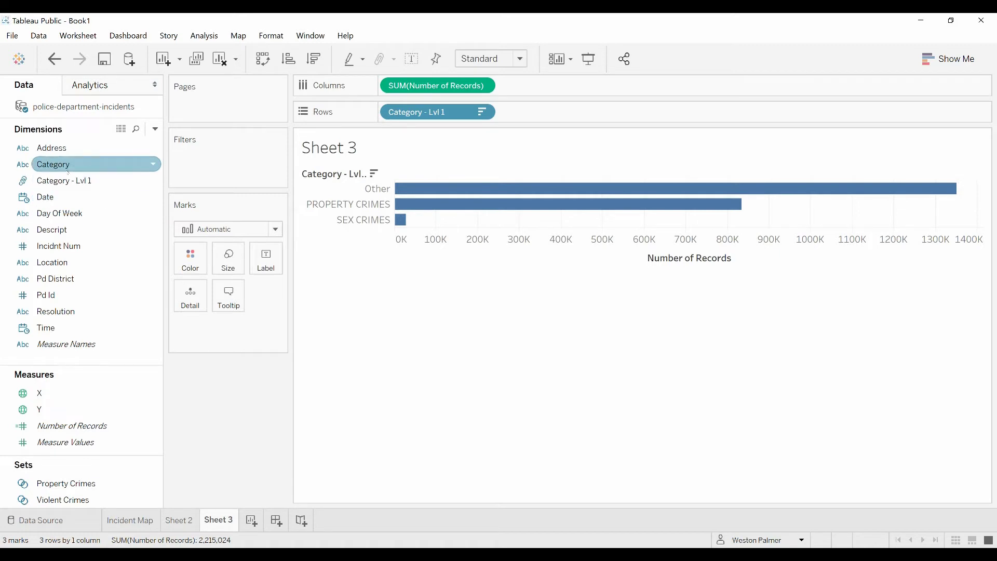
Step: Nest Category under Category - Lvl 1 and sort categories descending within each group
{"action": "left_click_drag", "start_coordinate": [54, 165], "coordinate": [520, 121]}
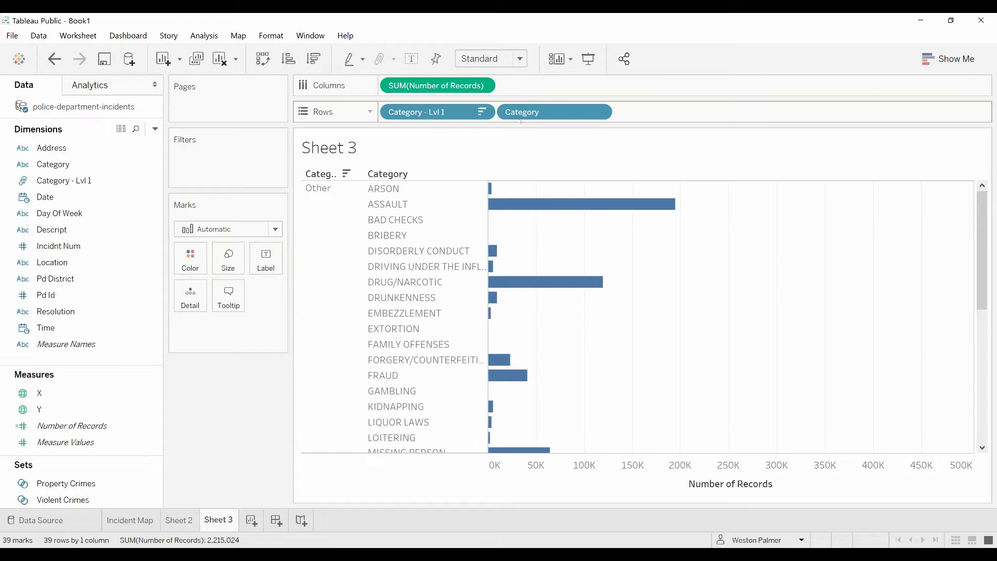
{"action": "left_click", "coordinate": [288, 58]}
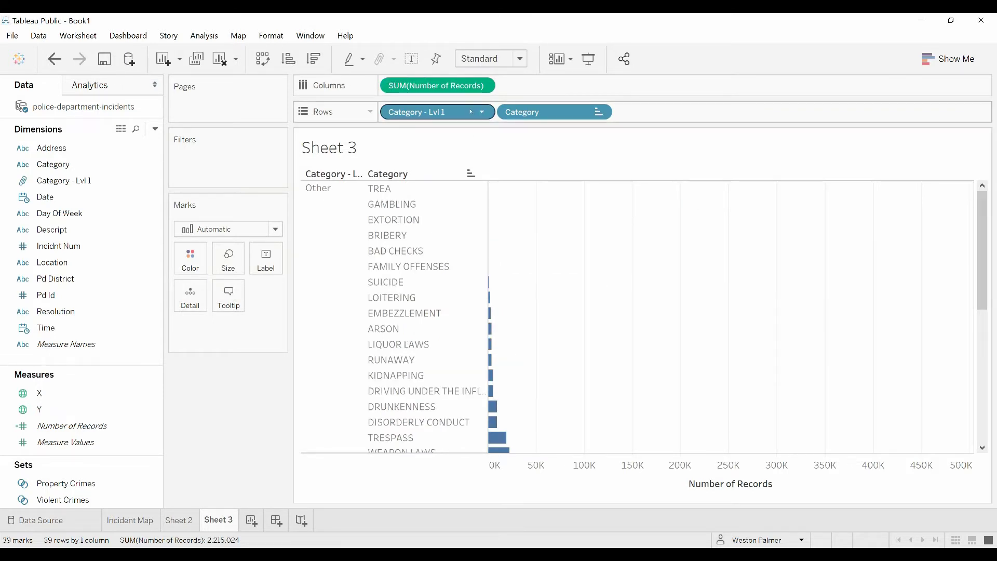
{"action": "left_click", "coordinate": [288, 58]}
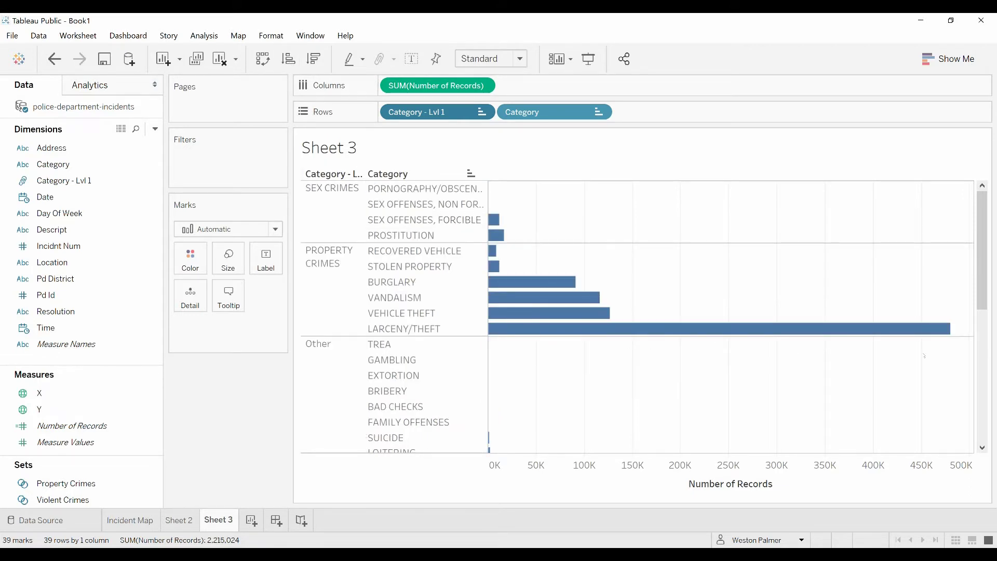
{"action": "left_click", "coordinate": [598, 112]}
{"action": "left_click", "coordinate": [314, 59]}
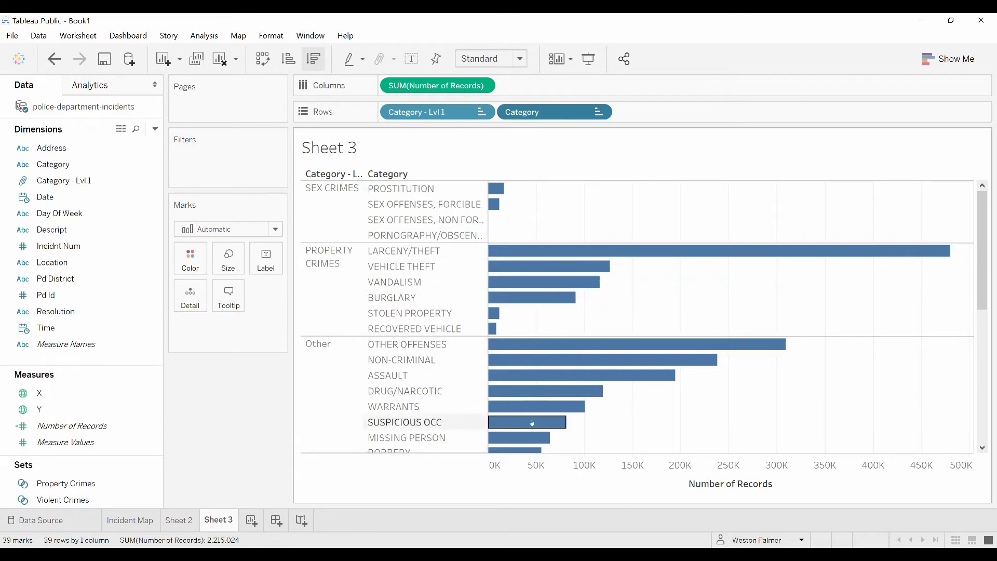
{"action": "left_click_drag", "start_coordinate": [983, 244], "coordinate": [964, 401]}
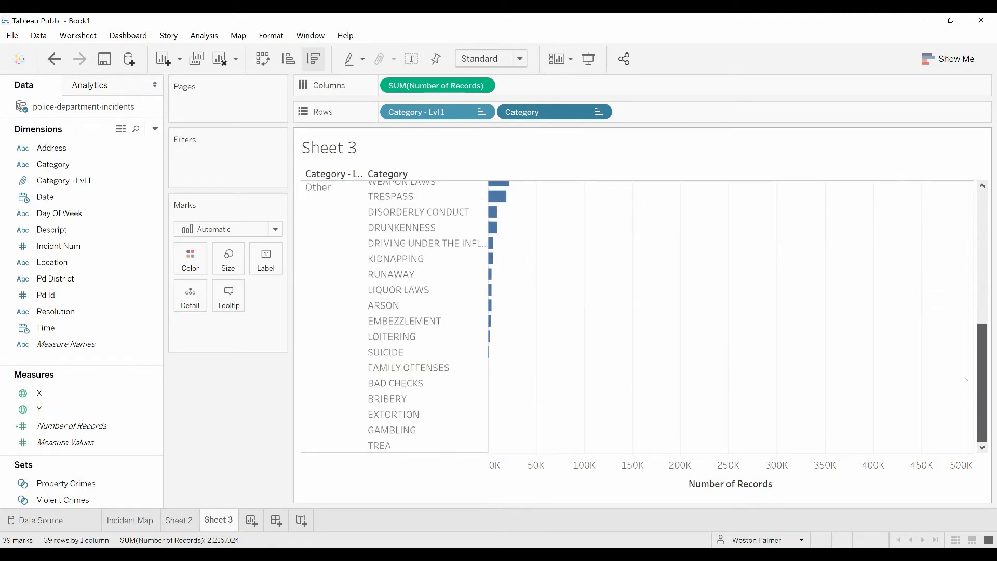
{"action": "scroll", "coordinate": [966, 381], "scroll_direction": "up", "scroll_amount": 10}
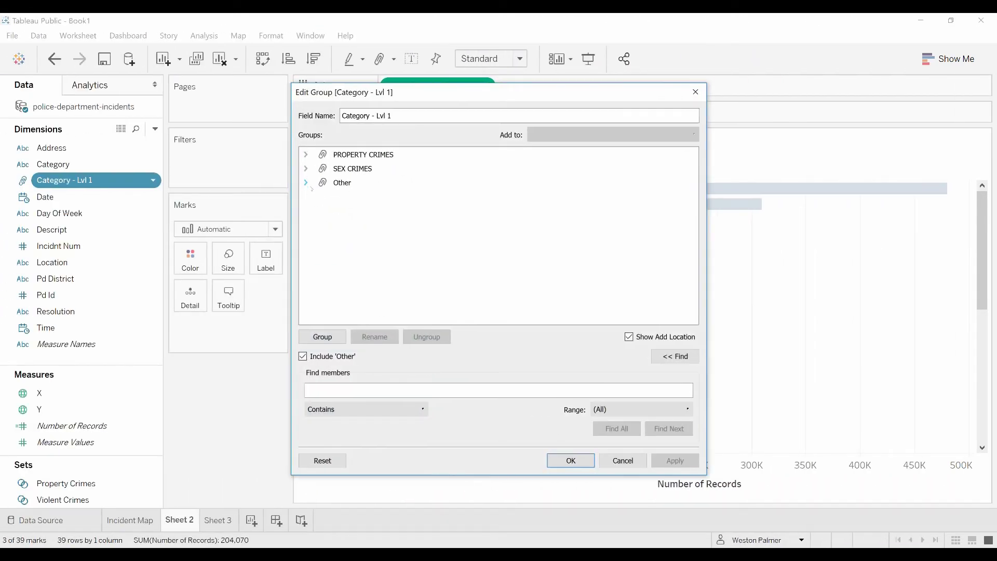
Step: Expand the Other, SEX CRIMES and PROPERTY CRIMES groups and review their member categories
{"action": "left_click", "coordinate": [305, 182]}
{"action": "left_click", "coordinate": [306, 169]}
{"action": "left_click", "coordinate": [304, 155]}
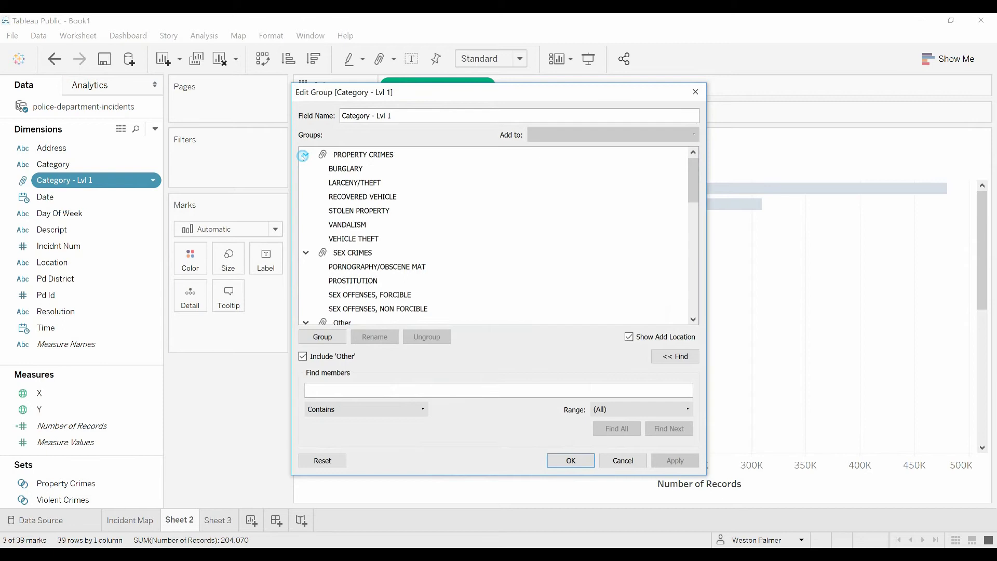
{"action": "scroll", "coordinate": [416, 269], "scroll_direction": "down", "scroll_amount": 3}
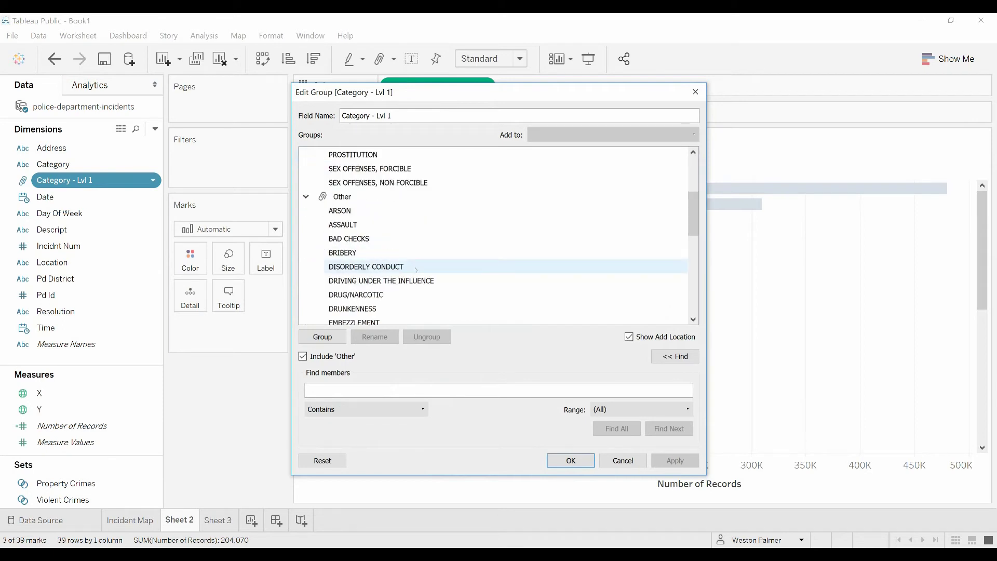
{"action": "scroll", "coordinate": [409, 268], "scroll_direction": "up", "scroll_amount": 3}
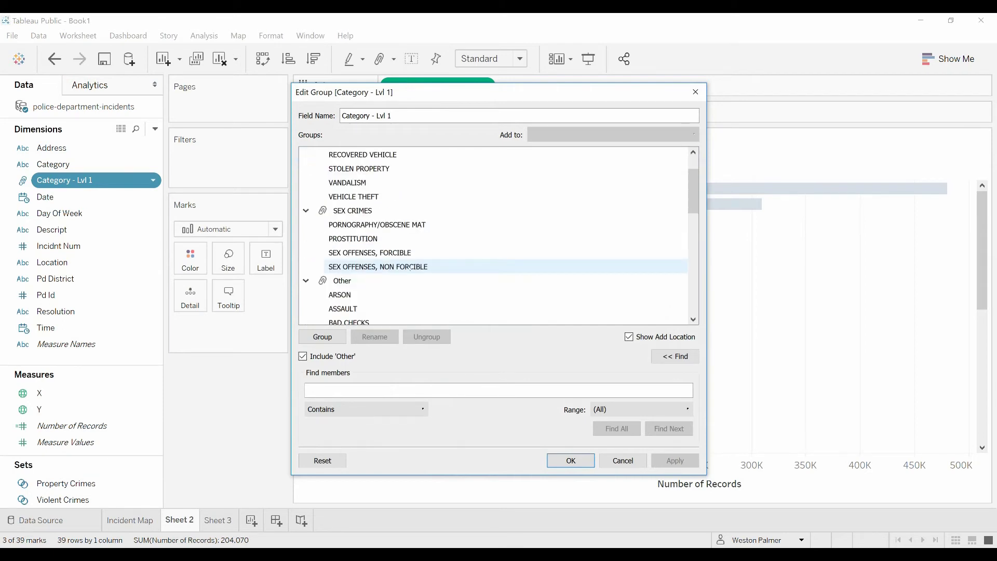
{"action": "scroll", "coordinate": [410, 268], "scroll_direction": "down", "scroll_amount": 4}
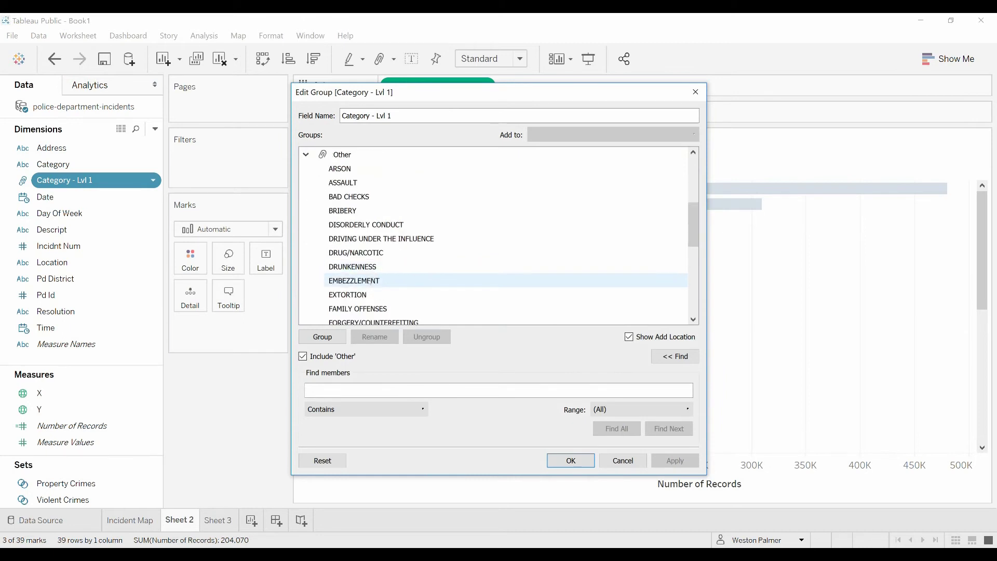
{"action": "scroll", "coordinate": [369, 282], "scroll_direction": "down", "scroll_amount": 1}
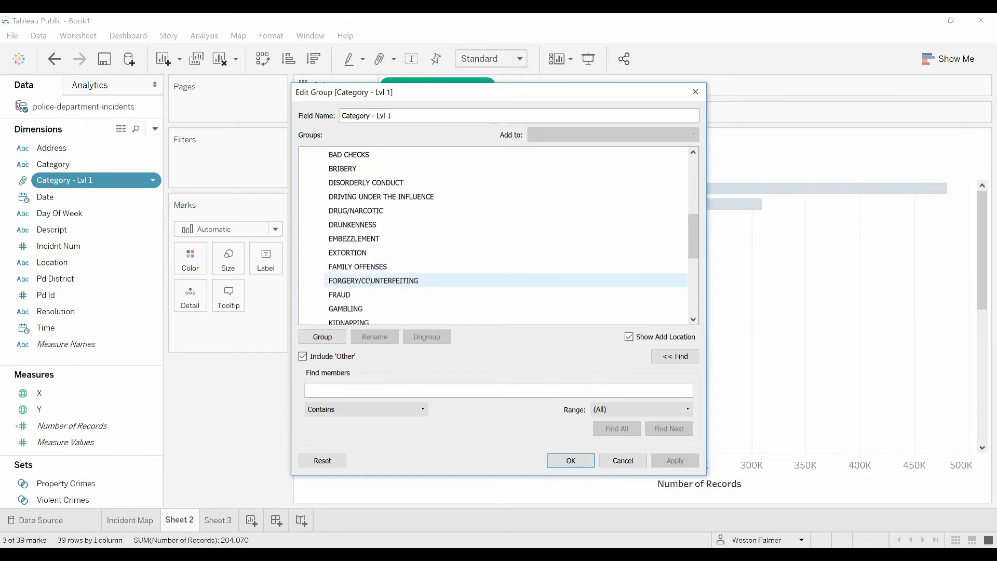
{"action": "left_click", "coordinate": [411, 267]}
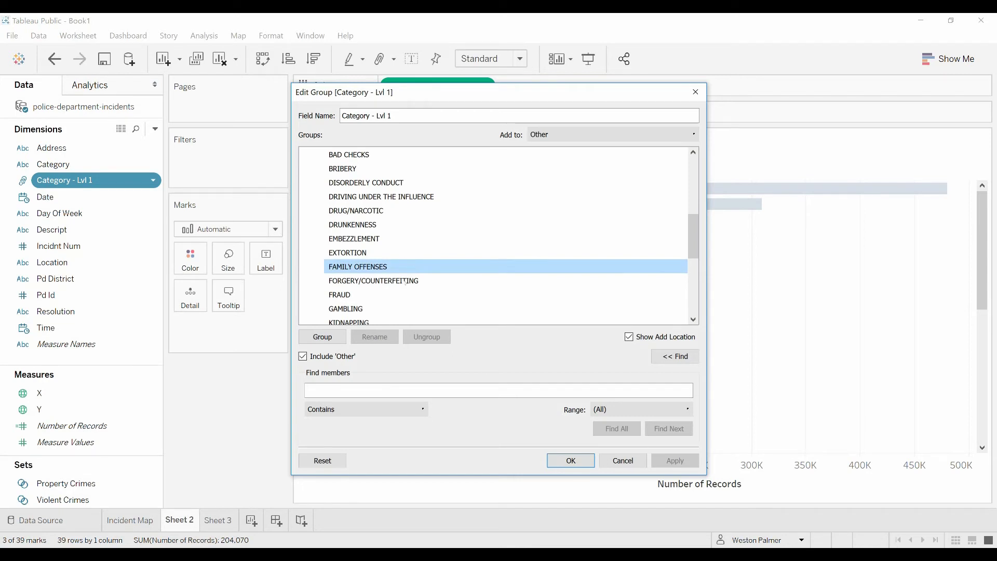
{"action": "left_click", "coordinate": [404, 280]}
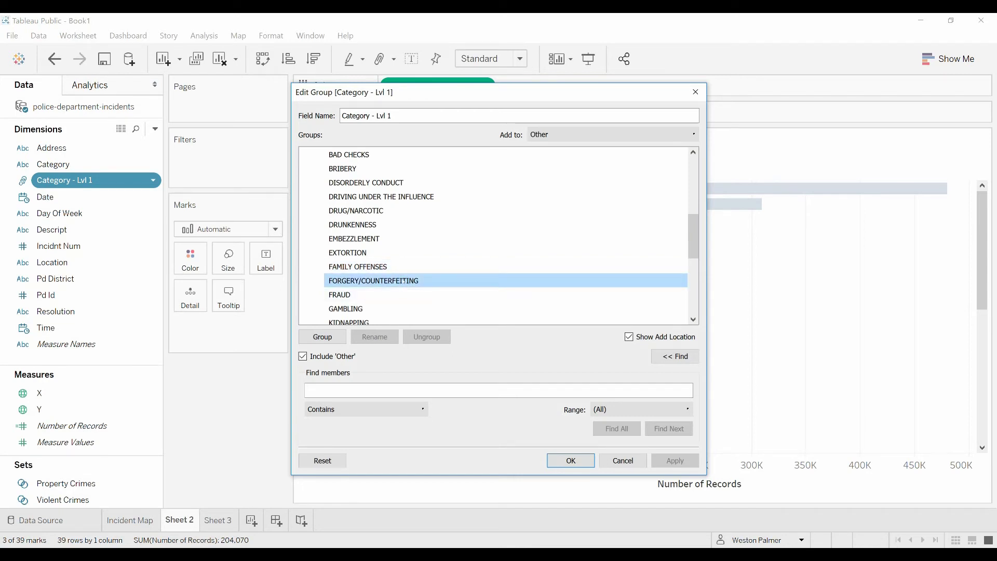
{"action": "scroll", "coordinate": [405, 281], "scroll_direction": "up", "scroll_amount": 2}
{"action": "scroll", "coordinate": [405, 281], "scroll_direction": "up", "scroll_amount": 3}
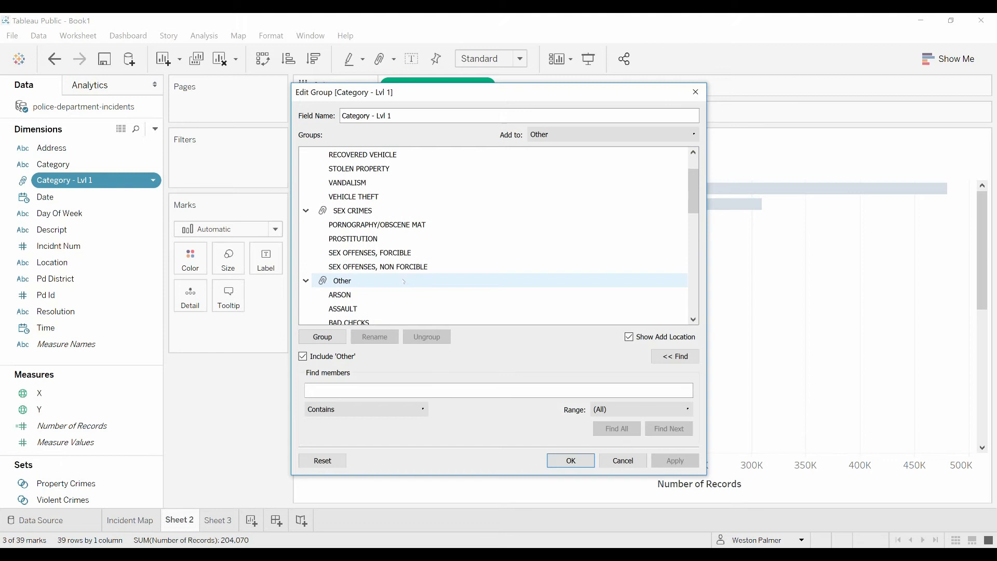
{"action": "left_click", "coordinate": [306, 252]}
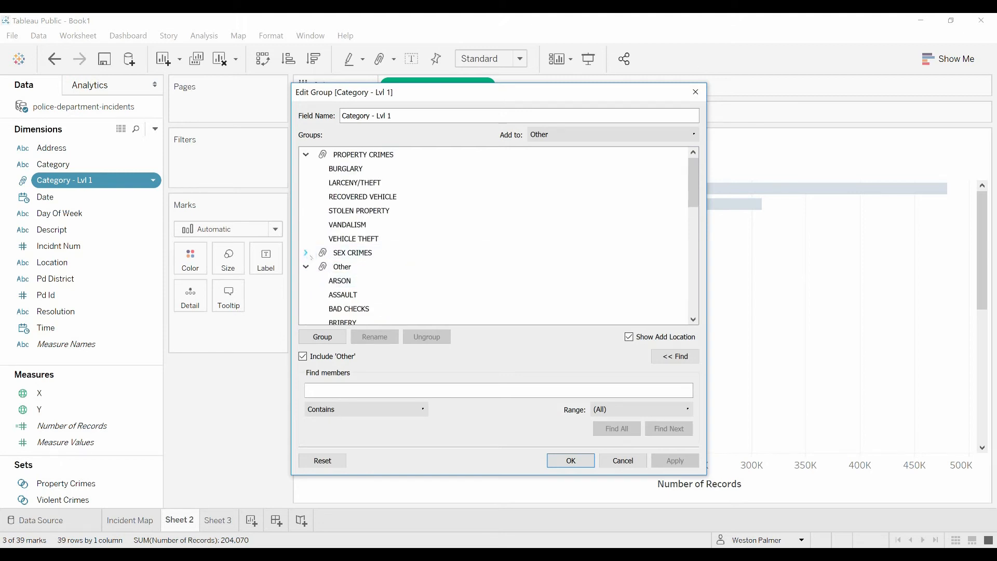
{"action": "scroll", "coordinate": [379, 283], "scroll_direction": "down", "scroll_amount": 1}
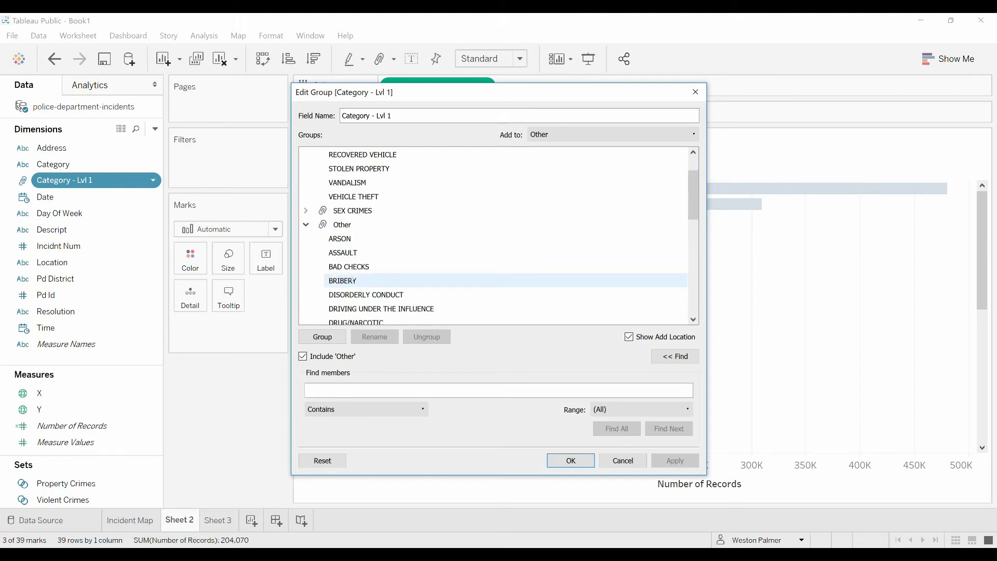
Step: Move BAD CHECKS into PROPERTY CRIMES, then remove it so it returns to Other
{"action": "left_click", "coordinate": [367, 266]}
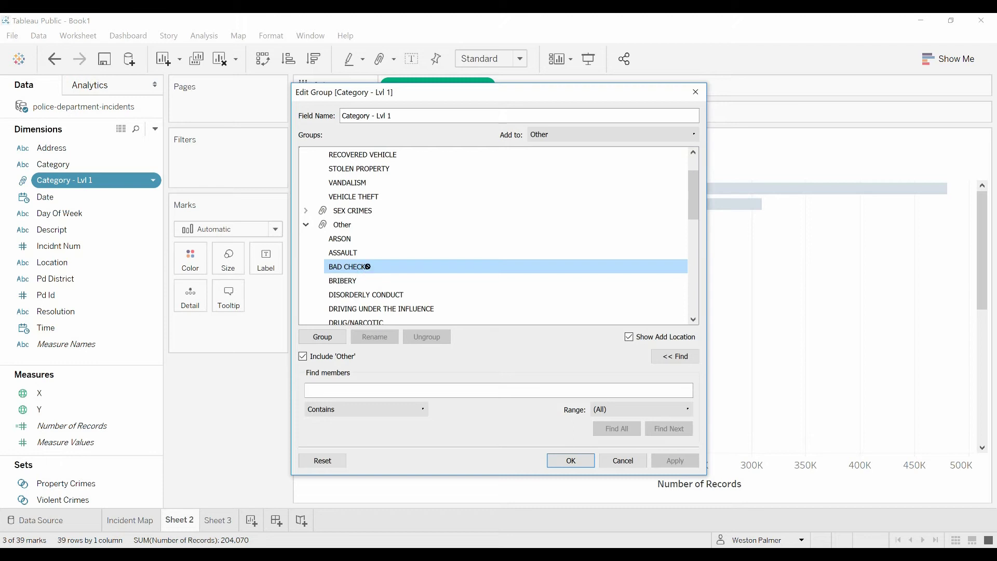
{"action": "left_click_drag", "start_coordinate": [367, 266], "coordinate": [367, 200]}
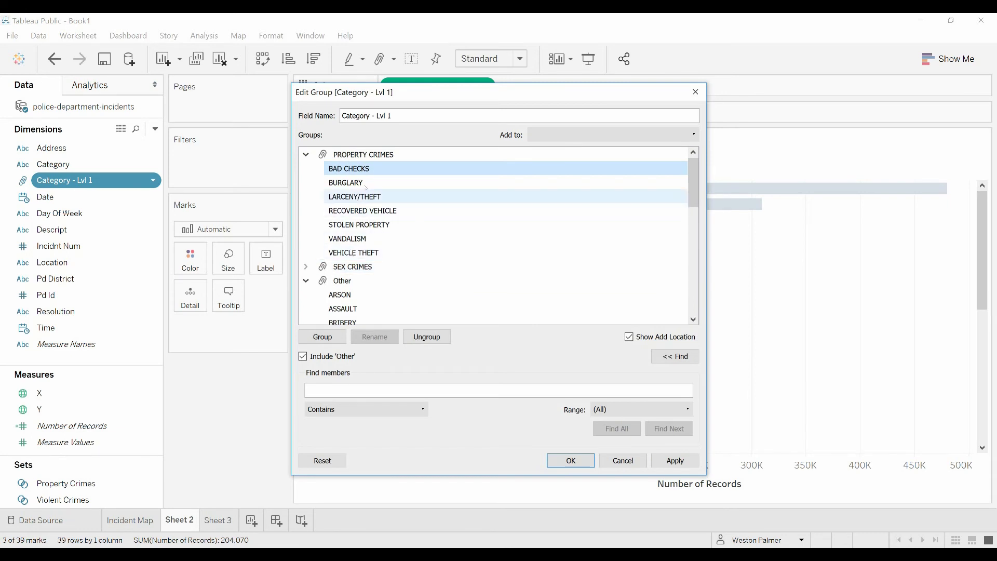
{"action": "scroll", "coordinate": [374, 218], "scroll_direction": "down", "scroll_amount": 2}
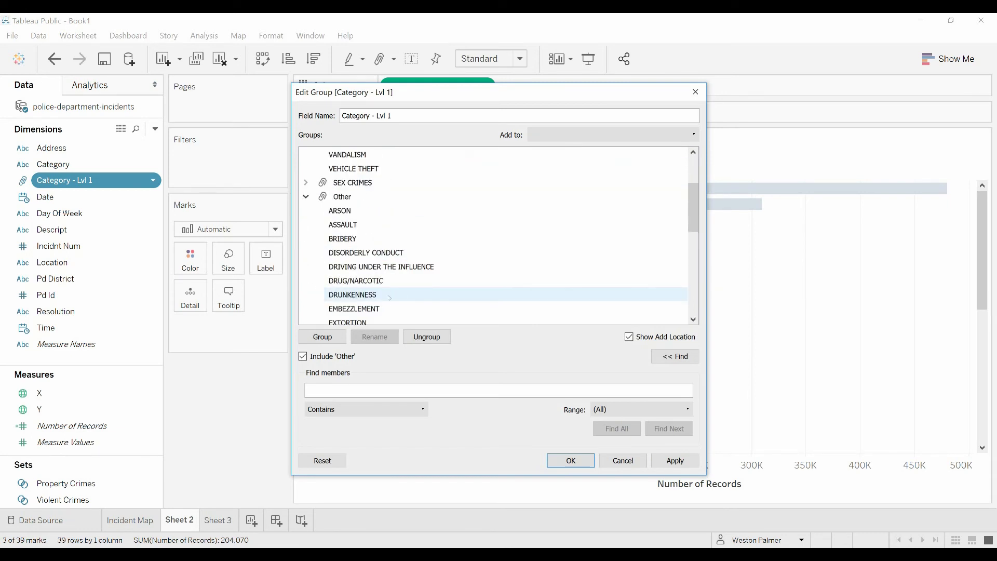
{"action": "scroll", "coordinate": [379, 203], "scroll_direction": "up", "scroll_amount": 2}
{"action": "right_click", "coordinate": [371, 170]}
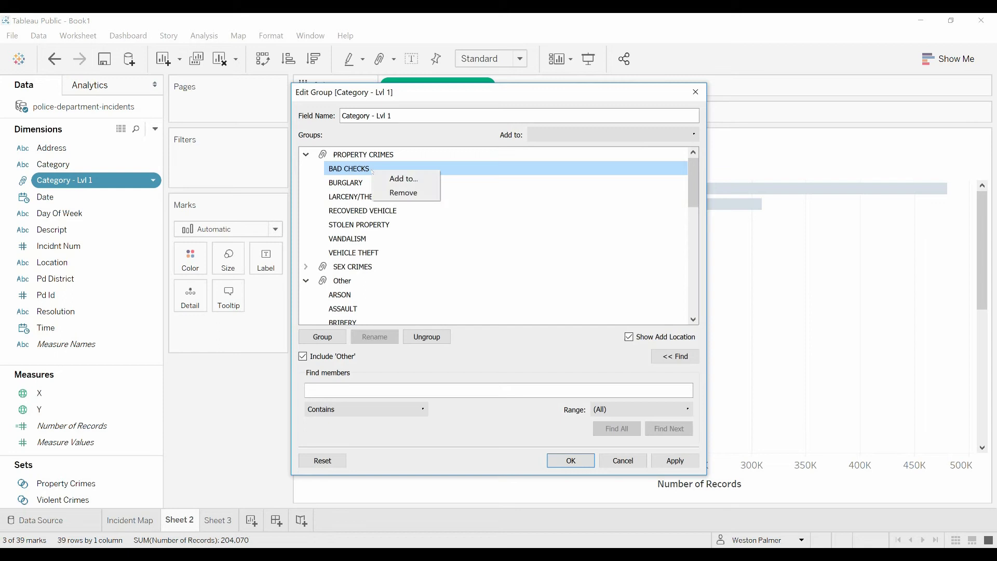
{"action": "left_click", "coordinate": [405, 195]}
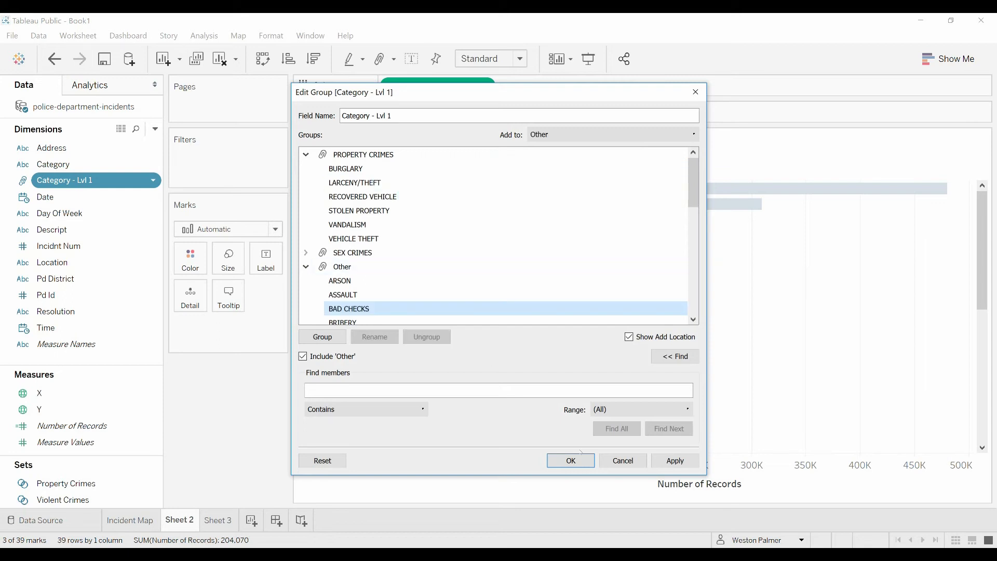
Step: Apply the group edits, clear the bar selection, and filter Sheet 2 to the Property Crimes set
{"action": "left_click", "coordinate": [584, 460]}
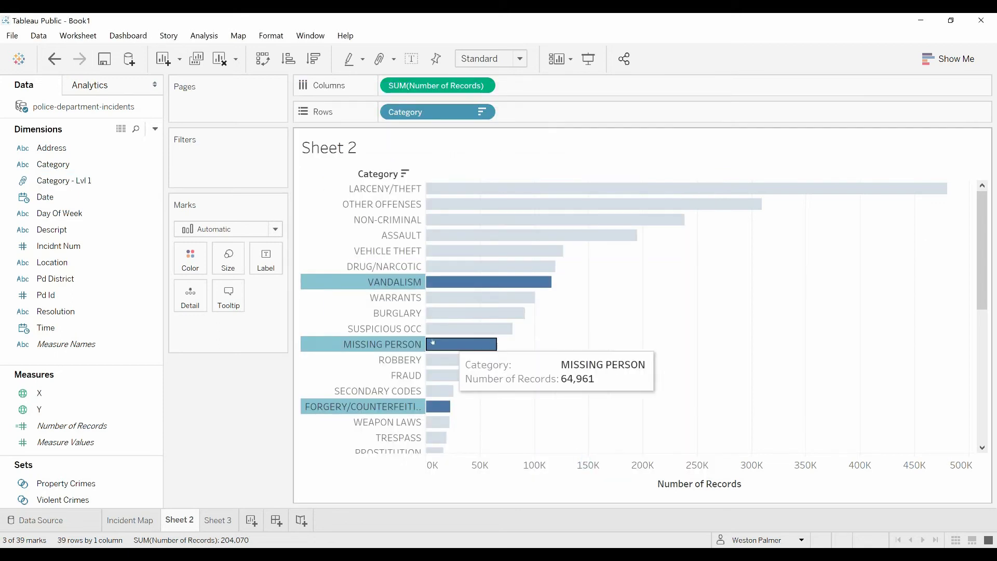
{"action": "left_click", "coordinate": [390, 406]}
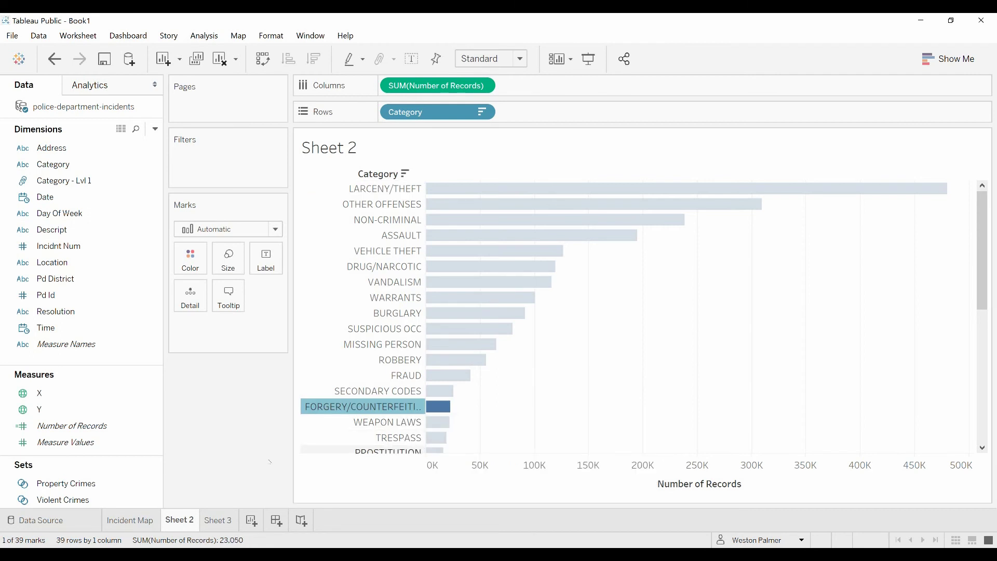
{"action": "key", "text": "Escape"}
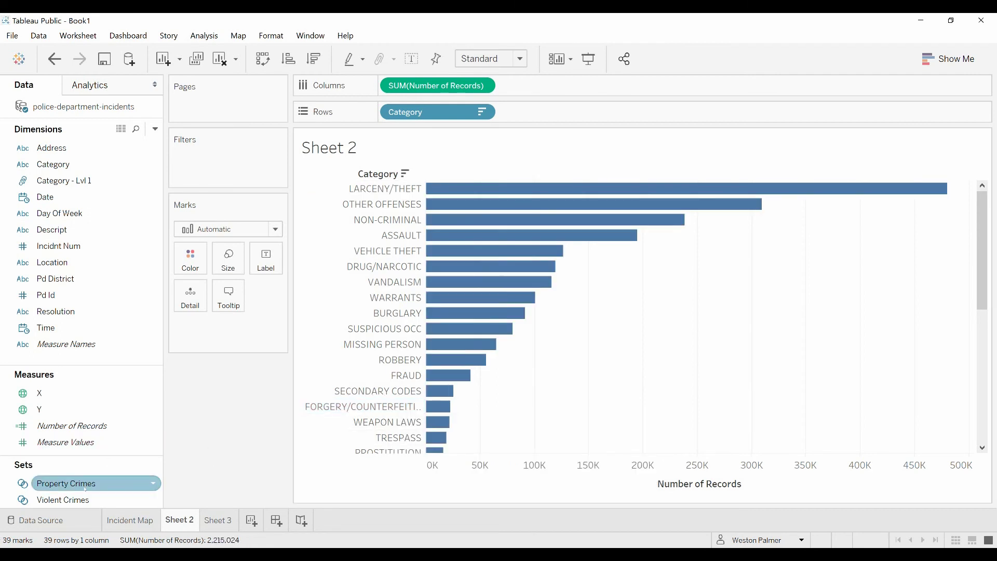
{"action": "left_click_drag", "start_coordinate": [67, 482], "coordinate": [229, 162]}
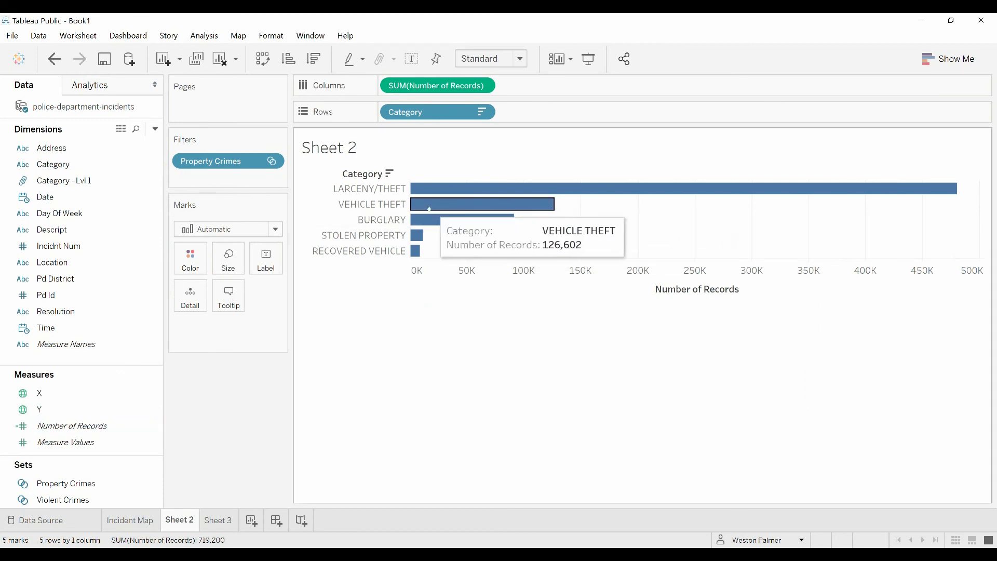
Step: Inspect the set membership options for the VEHICLE THEFT bar, then dismiss them
{"action": "left_click", "coordinate": [384, 206]}
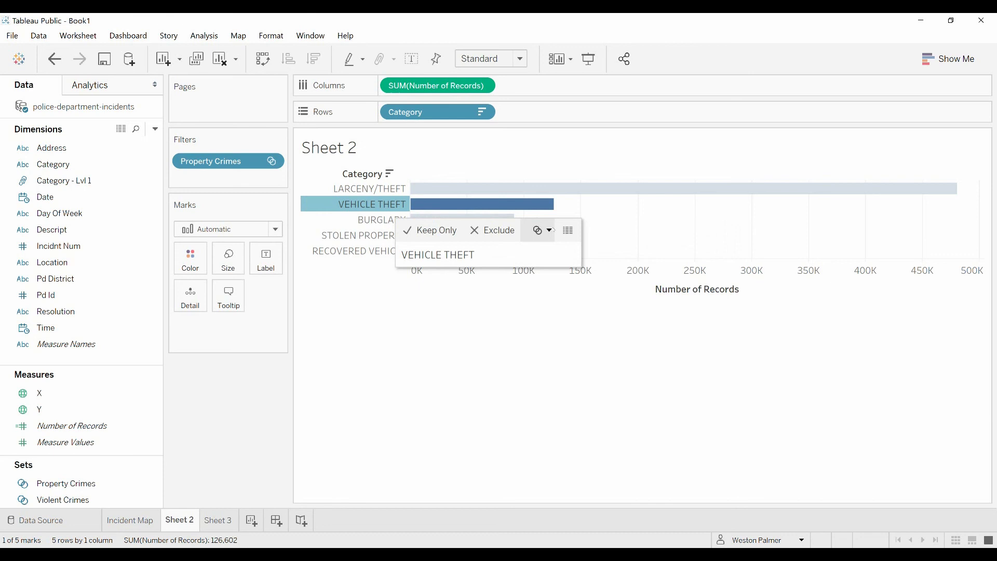
{"action": "left_click", "coordinate": [552, 229]}
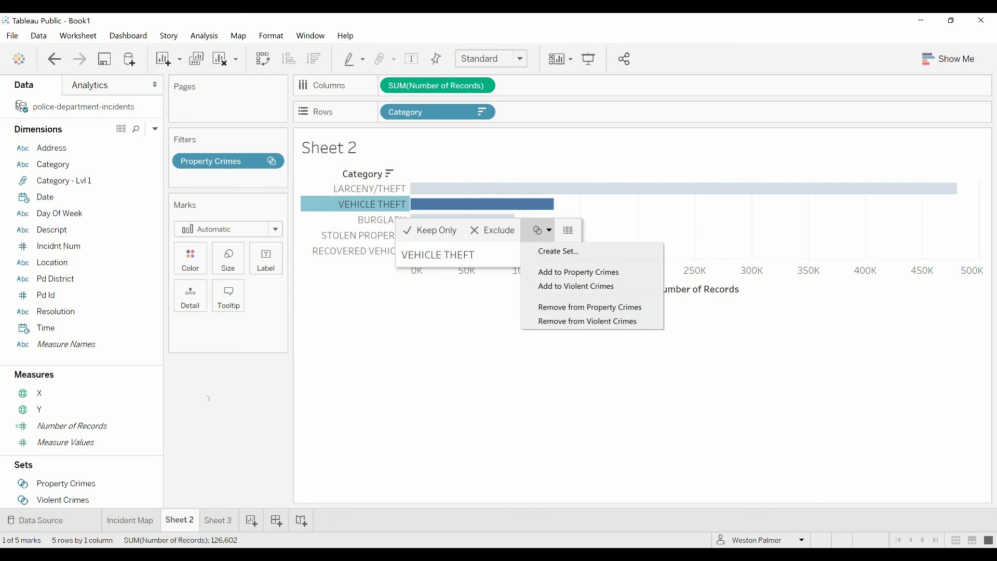
{"action": "key", "text": "Escape"}
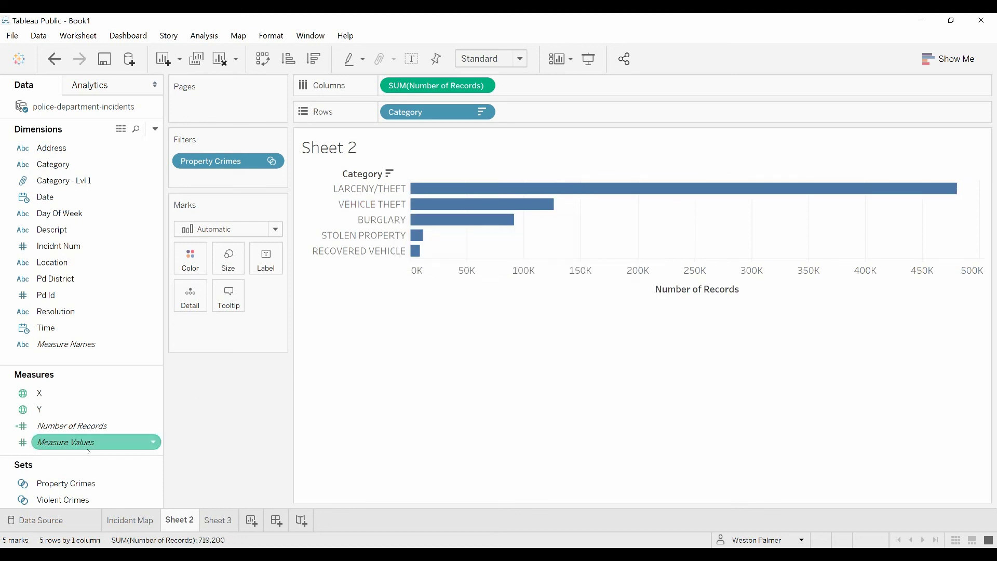